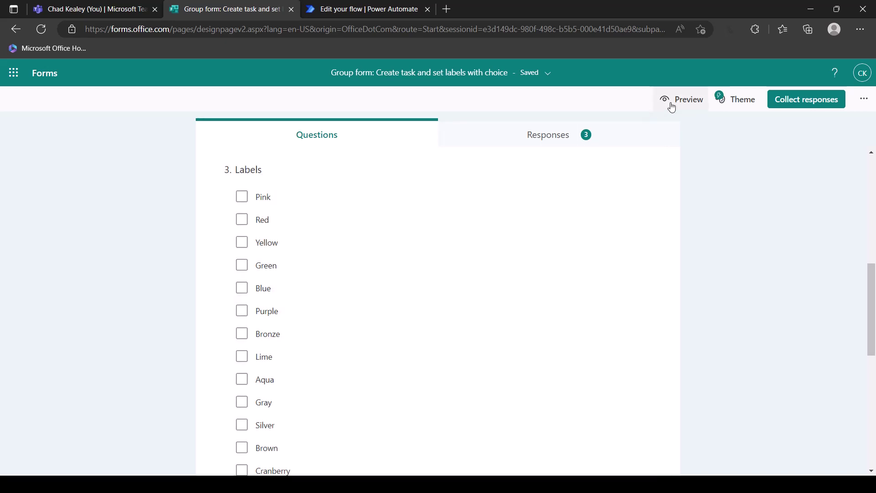
- Preview the form and submit a response with task name "pink task", category Management and label Pink
{"action": "left_click", "coordinate": [671, 102]}
{"action": "left_click", "coordinate": [288, 356]}
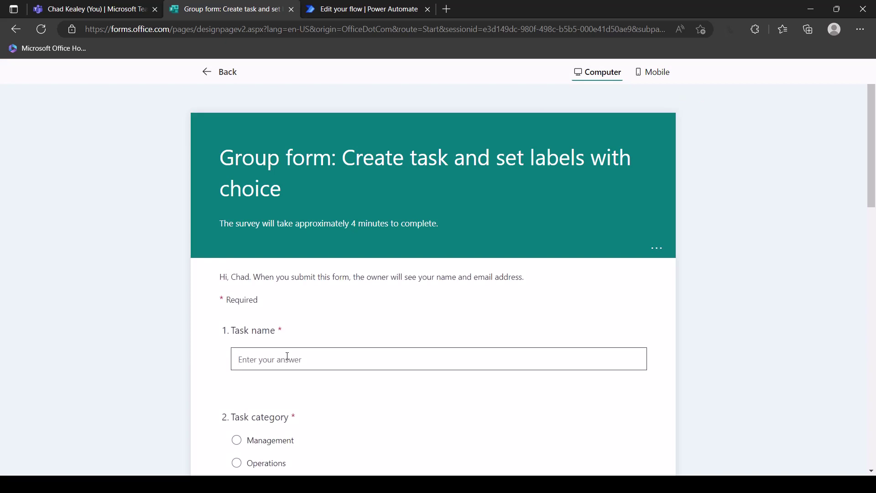
{"action": "type", "text": "pink task"}
{"action": "scroll", "coordinate": [268, 367], "scroll_direction": "down", "scroll_amount": 1}
{"action": "left_click", "coordinate": [237, 377]}
{"action": "scroll", "coordinate": [236, 381], "scroll_direction": "down", "scroll_amount": 4}
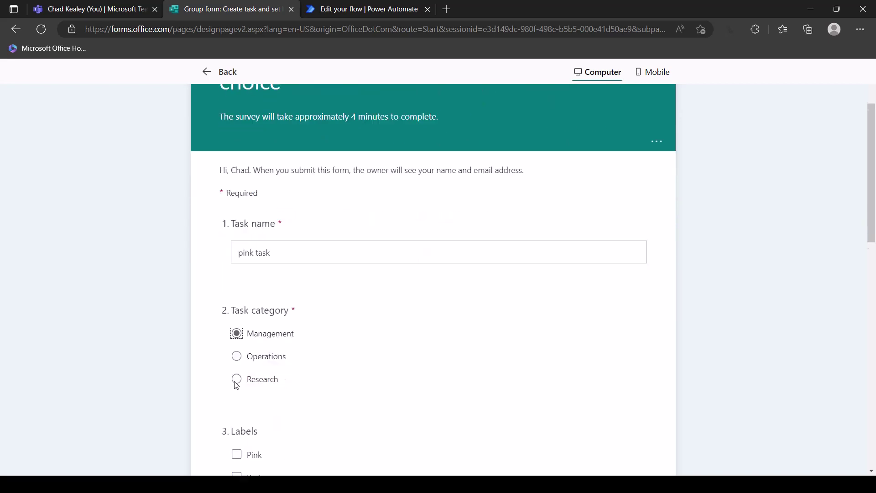
{"action": "left_click", "coordinate": [236, 248]}
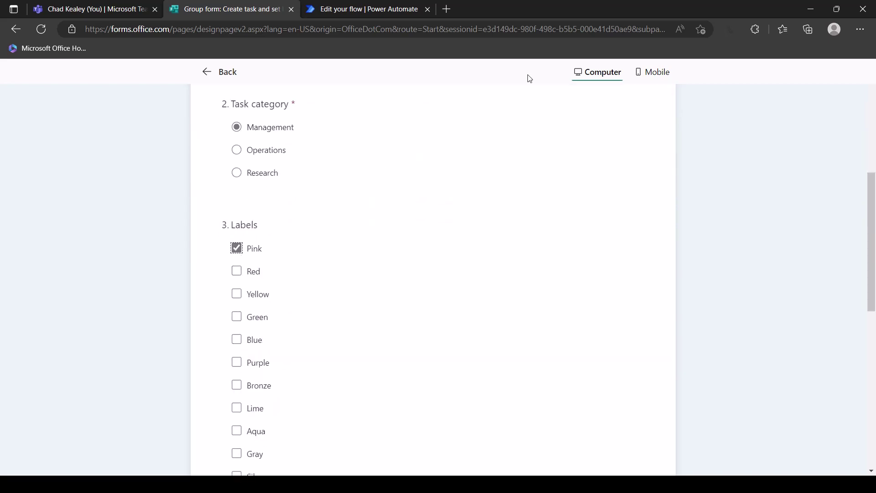
{"action": "scroll", "coordinate": [266, 394], "scroll_direction": "down", "scroll_amount": 9}
{"action": "left_click", "coordinate": [264, 393]}
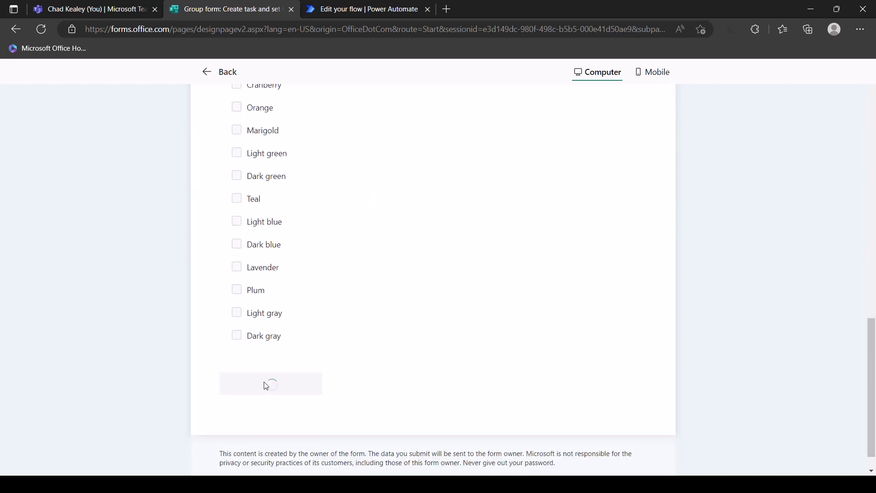
- Switch to Microsoft Teams and reload the Escape tasks board to check for the submitted task
{"action": "left_click", "coordinate": [108, 11]}
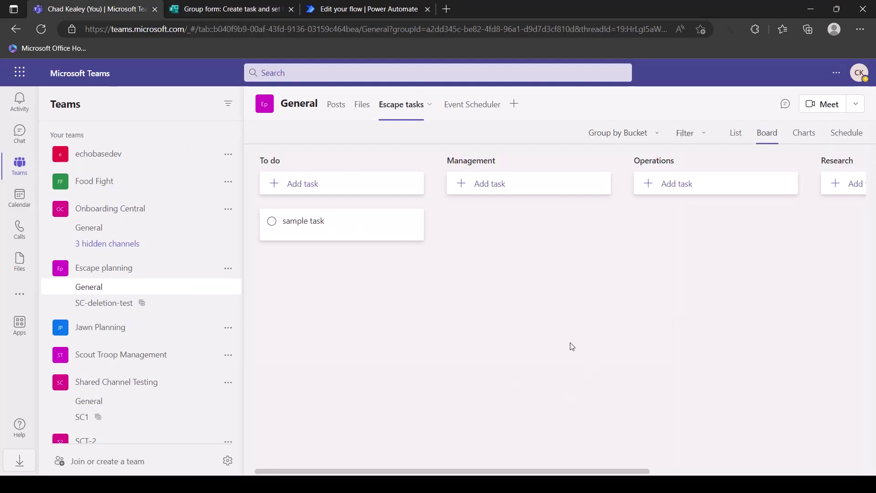
{"action": "left_click", "coordinate": [429, 104]}
{"action": "left_click", "coordinate": [406, 159]}
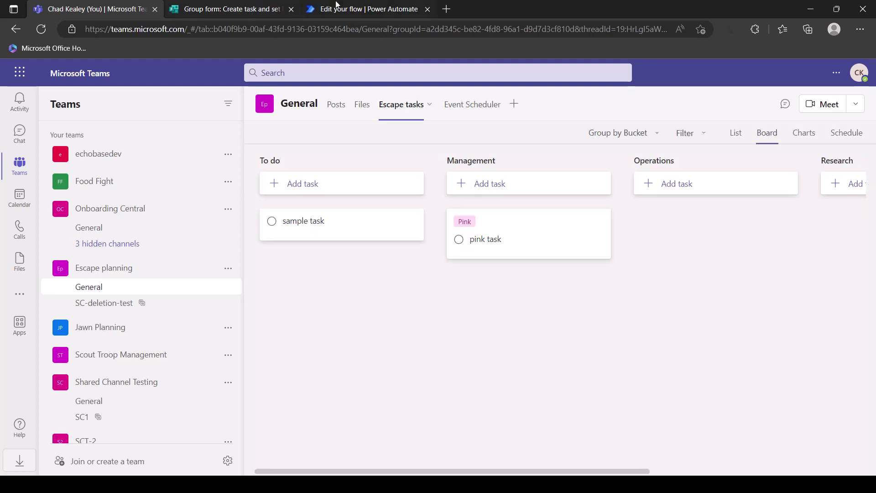
- Switch to Power Automate, open the flow's latest run and examine the label inputs of its Create a task action
{"action": "left_click", "coordinate": [352, 9]}
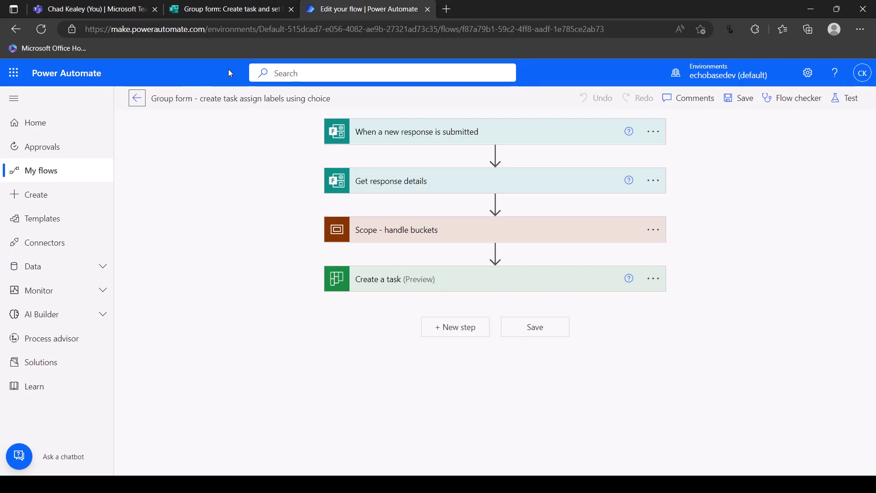
{"action": "left_click", "coordinate": [137, 99]}
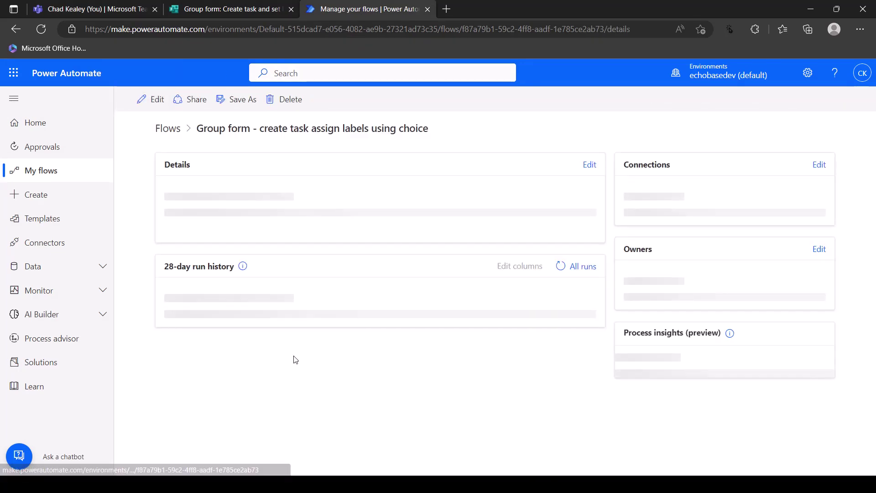
{"action": "left_click", "coordinate": [250, 439]}
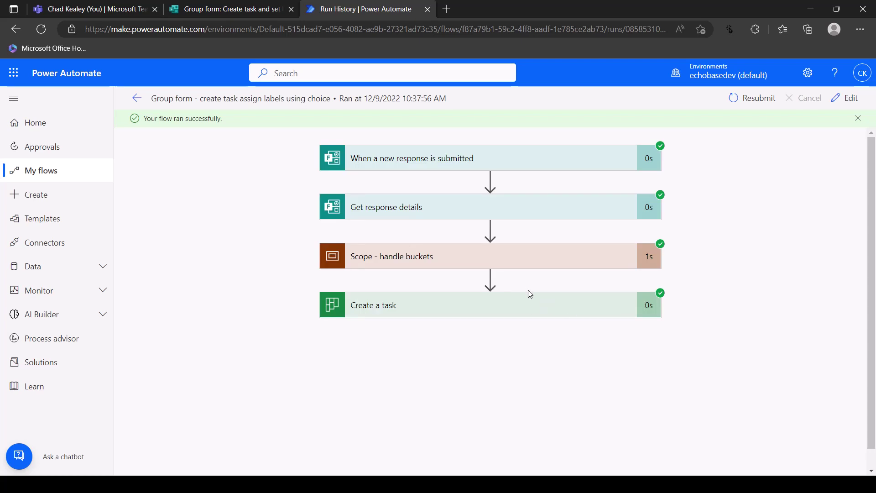
{"action": "left_click", "coordinate": [506, 309]}
{"action": "scroll", "coordinate": [505, 309], "scroll_direction": "down", "scroll_amount": 3}
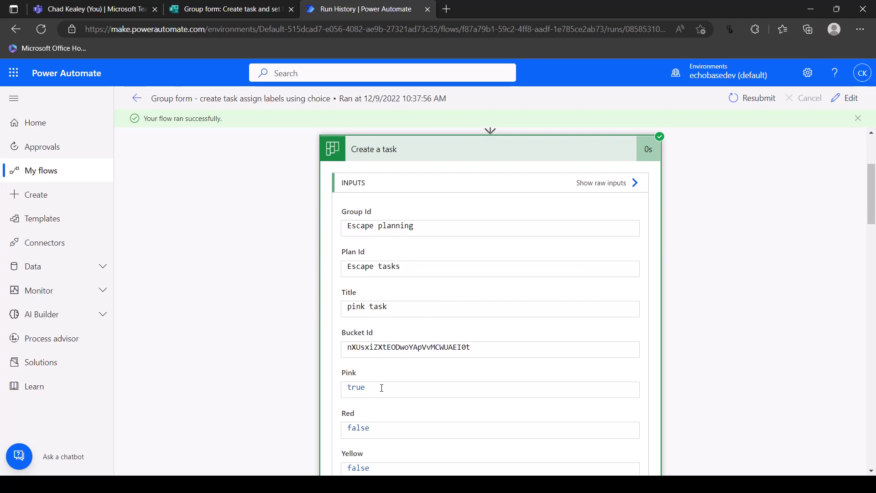
- Switch to Microsoft Teams, open "pink task" and rename its Pink label to Internal
{"action": "left_click", "coordinate": [98, 11]}
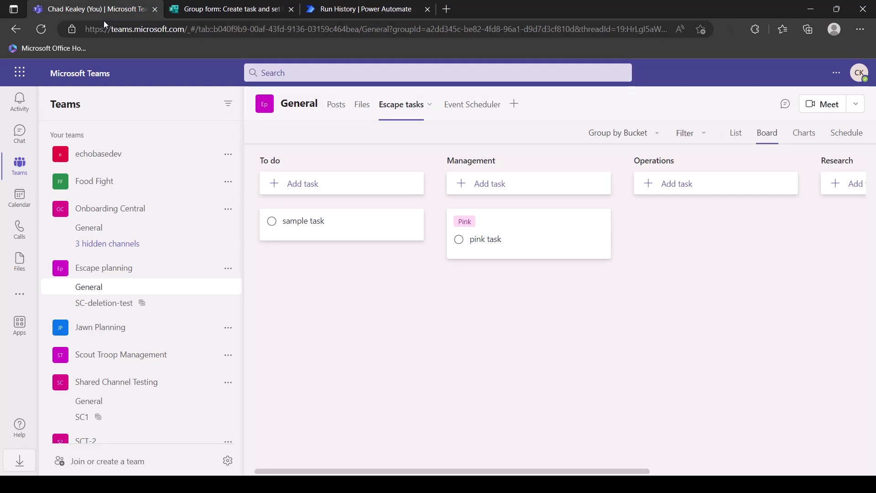
{"action": "left_click", "coordinate": [522, 224]}
{"action": "left_click", "coordinate": [446, 290]}
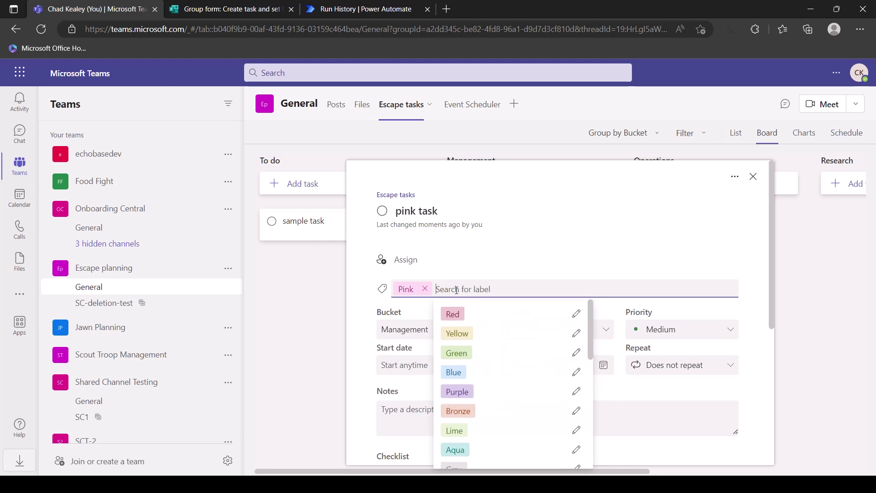
{"action": "left_click", "coordinate": [410, 290]}
{"action": "left_click_drag", "start_coordinate": [423, 325], "coordinate": [404, 325]}
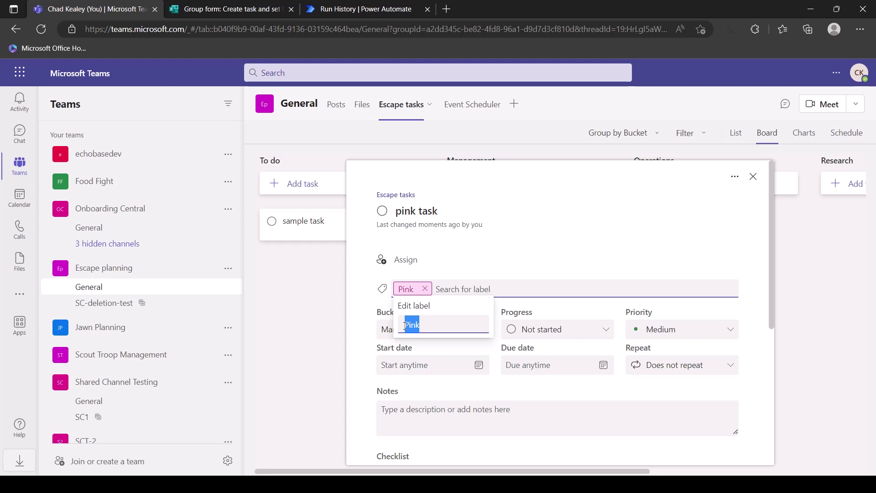
{"action": "key", "text": "BackSpace"}
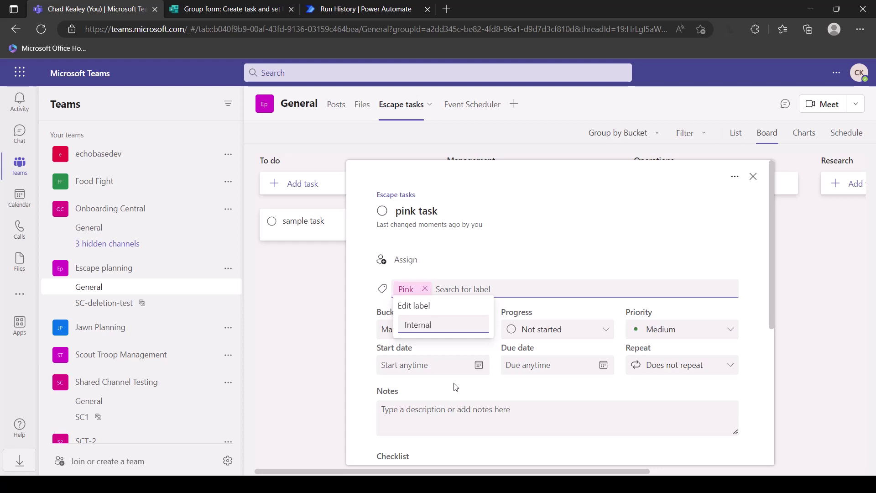
{"action": "key", "text": "Return"}
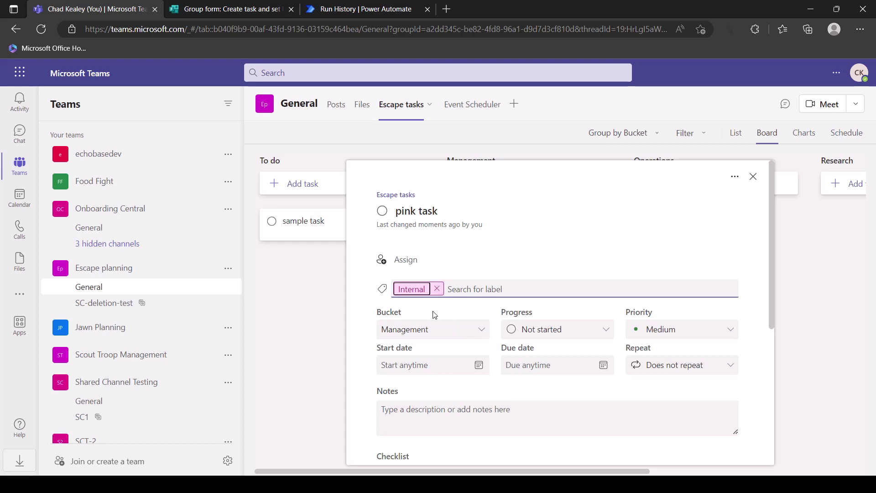
- Switch to Microsoft Forms and fill in another response with task name "another pink task", category Management and label Pink
{"action": "left_click", "coordinate": [233, 11]}
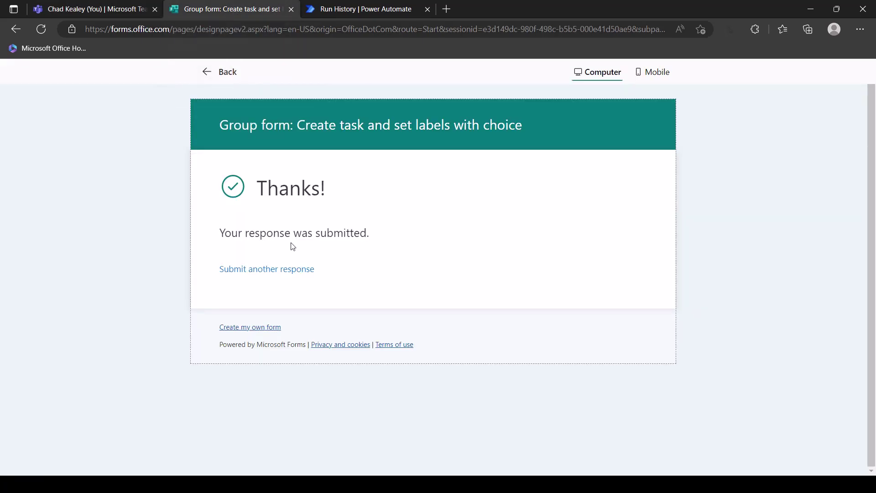
{"action": "left_click", "coordinate": [289, 269]}
{"action": "scroll", "coordinate": [269, 402], "scroll_direction": "down", "scroll_amount": 4}
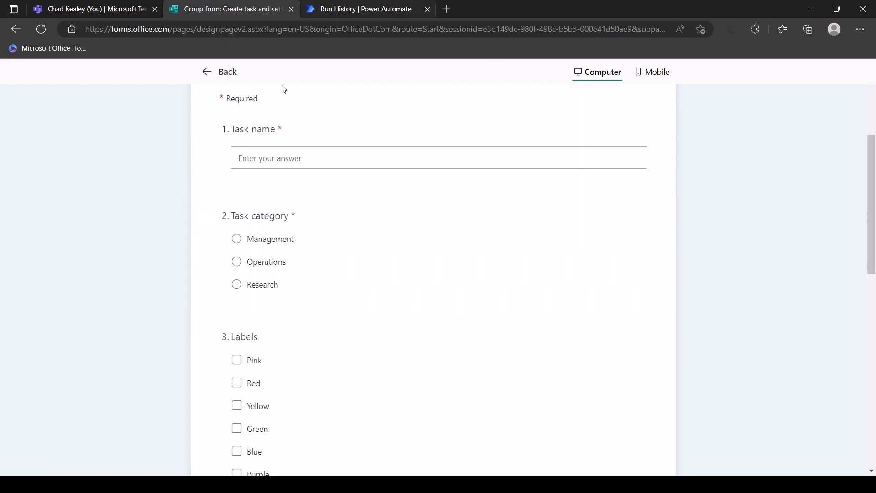
{"action": "left_click", "coordinate": [267, 155]}
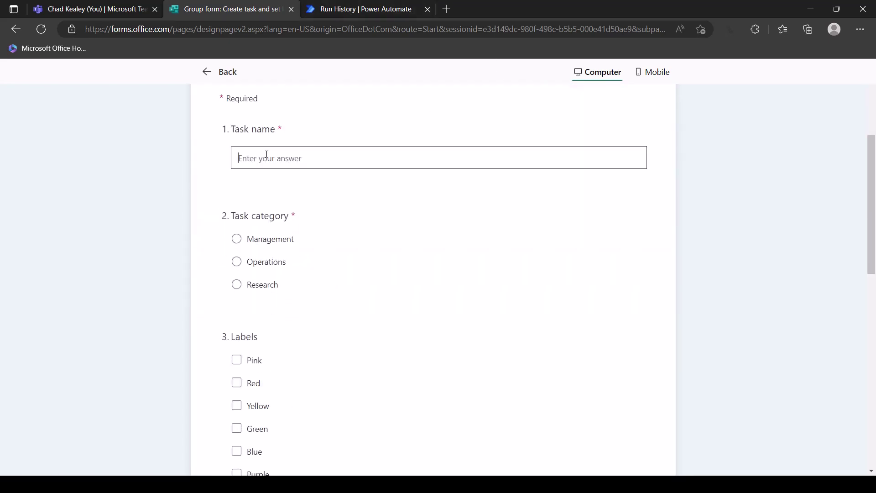
{"action": "type", "text": "interan"}
{"action": "key", "text": "ctrl+a"}
{"action": "key", "text": "BackSpace"}
{"action": "type", "text": "and"}
{"action": "left_click", "coordinate": [236, 239]}
{"action": "left_click", "coordinate": [237, 360]}
- Review the answers for "another pink task" and submit the response
{"action": "scroll", "coordinate": [452, 237], "scroll_direction": "down", "scroll_amount": 3}
{"action": "scroll", "coordinate": [452, 237], "scroll_direction": "up", "scroll_amount": 4}
{"action": "scroll", "coordinate": [512, 431], "scroll_direction": "down", "scroll_amount": 2}
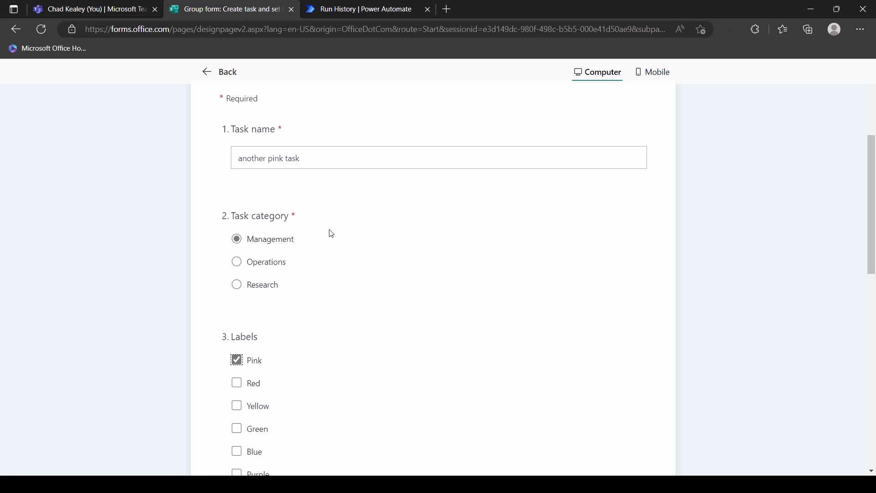
{"action": "scroll", "coordinate": [328, 386], "scroll_direction": "down", "scroll_amount": 10}
{"action": "scroll", "coordinate": [291, 400], "scroll_direction": "down", "scroll_amount": 3}
{"action": "left_click", "coordinate": [276, 360]}
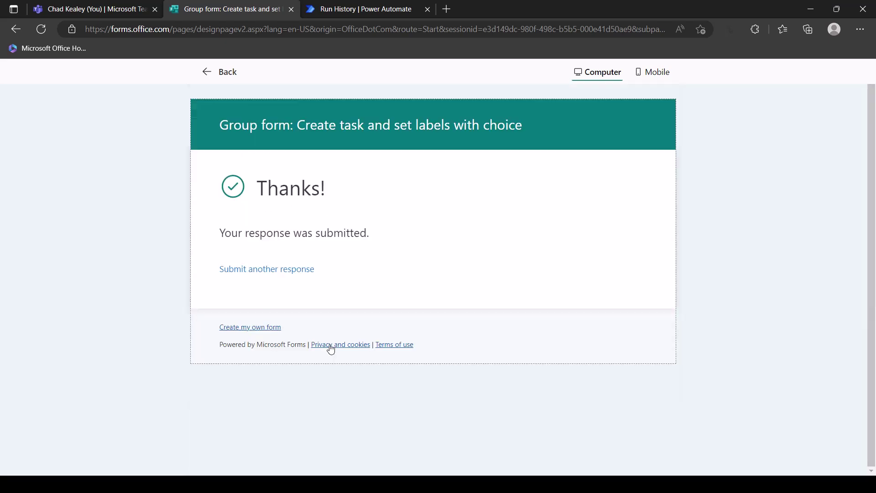
- Switch to Microsoft Teams, close the task details and reload the Escape tasks board
{"action": "left_click", "coordinate": [87, 10]}
{"action": "left_click", "coordinate": [753, 176]}
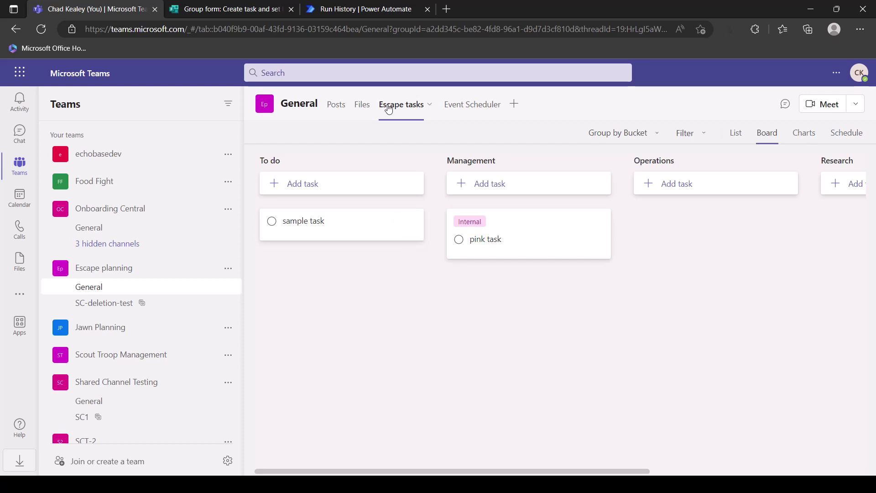
{"action": "left_click", "coordinate": [430, 106]}
{"action": "left_click", "coordinate": [391, 155]}
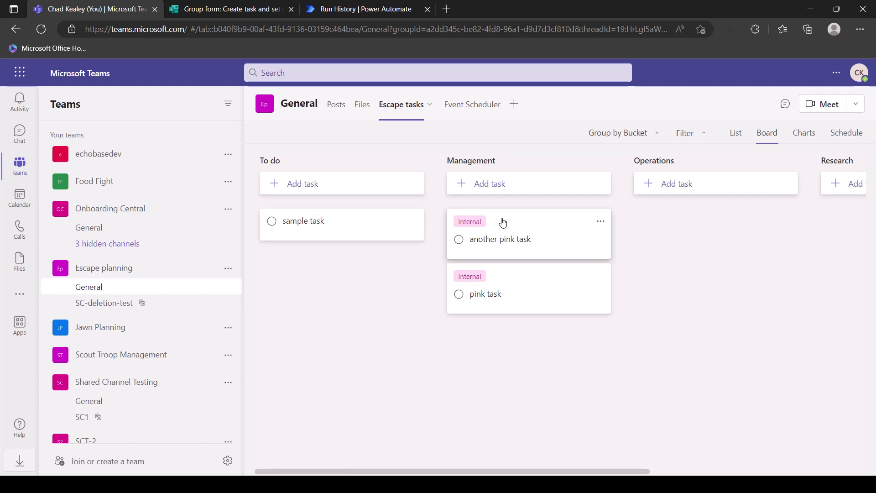
- Switch to Microsoft Forms, start another response and review the Pink choice in the Labels question
{"action": "left_click", "coordinate": [236, 11]}
{"action": "left_click", "coordinate": [294, 268]}
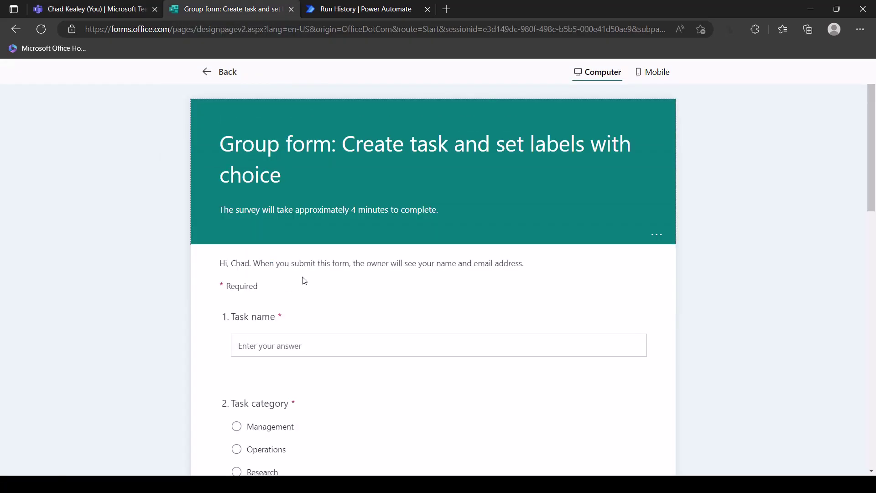
{"action": "scroll", "coordinate": [413, 348], "scroll_direction": "down", "scroll_amount": 7}
{"action": "scroll", "coordinate": [414, 350], "scroll_direction": "up", "scroll_amount": 3}
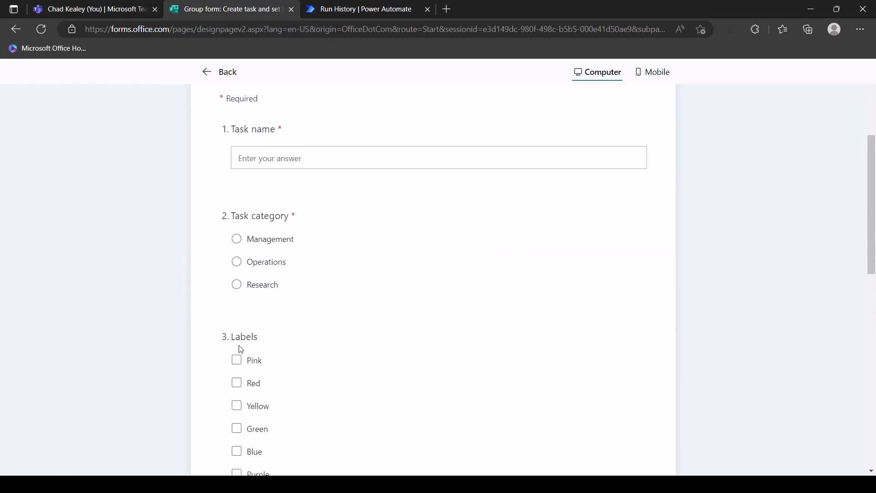
{"action": "left_click", "coordinate": [257, 366]}
{"action": "left_click", "coordinate": [257, 366]}
- Leave the form preview and rename the Pink choice of the Labels question to Internal
{"action": "left_click", "coordinate": [211, 73]}
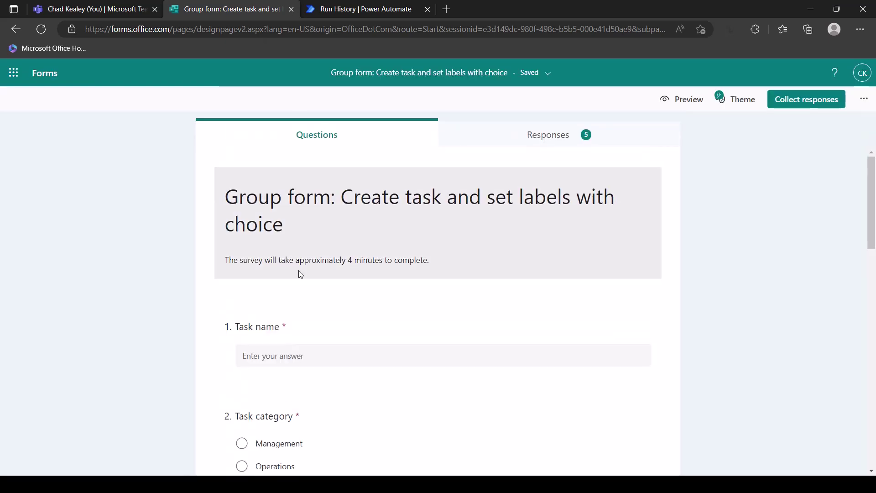
{"action": "scroll", "coordinate": [290, 278], "scroll_direction": "down", "scroll_amount": 3}
{"action": "left_click", "coordinate": [263, 435]}
{"action": "left_click", "coordinate": [277, 256]}
{"action": "double_click", "coordinate": [277, 256]}
{"action": "key", "text": "BackSpace"}
{"action": "type", "text": "Internal"}
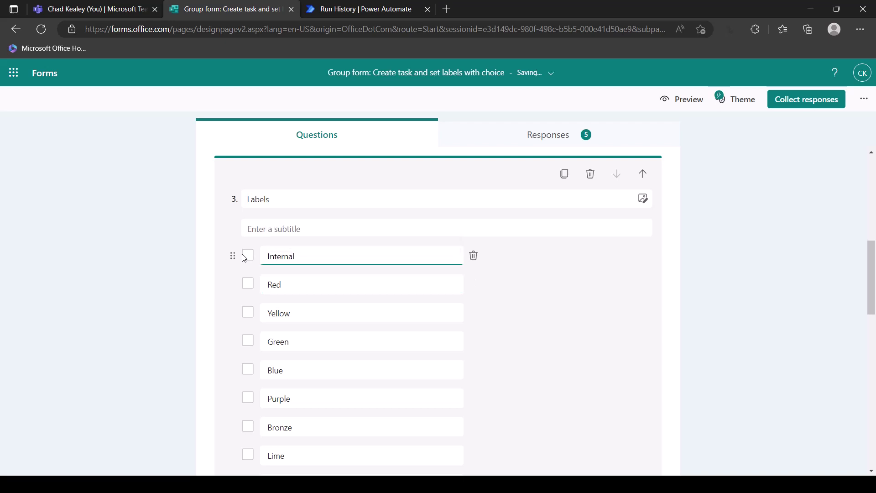
{"action": "key", "text": "Return"}
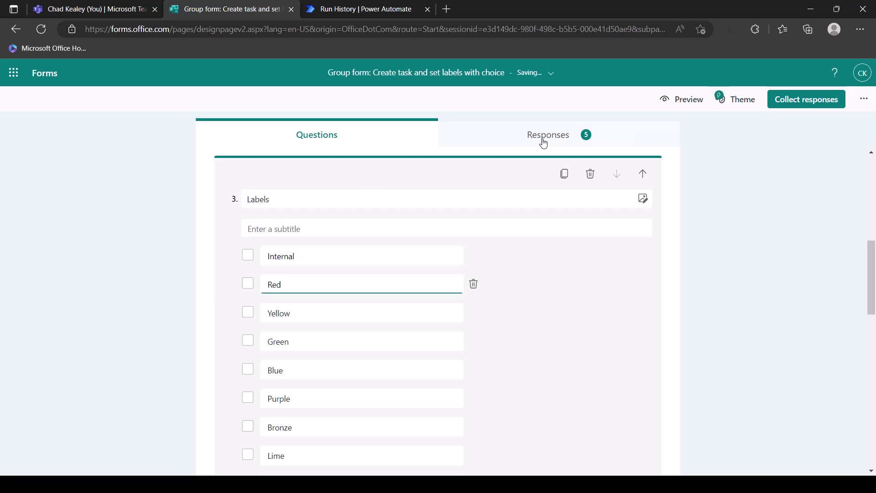
- Preview the form and submit a response with task name "internal task", category Management and label Internal
{"action": "left_click", "coordinate": [682, 99]}
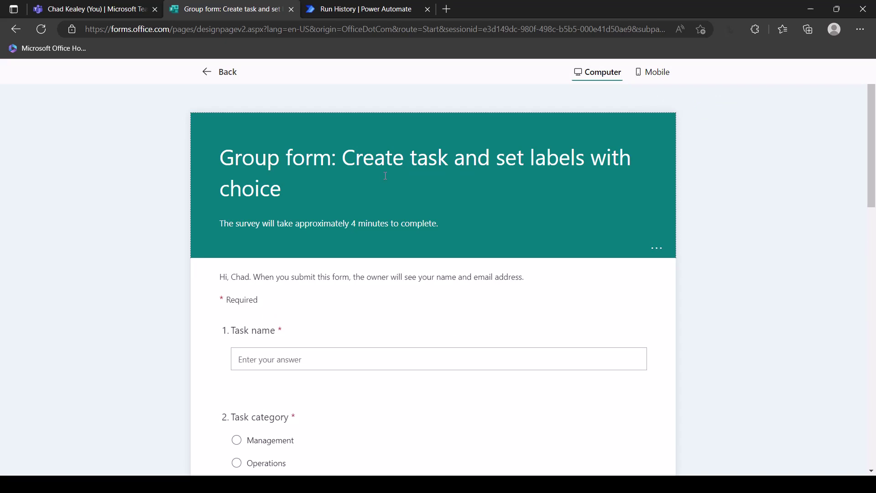
{"action": "left_click", "coordinate": [288, 361]}
{"action": "type", "text": "yet another pink t"}
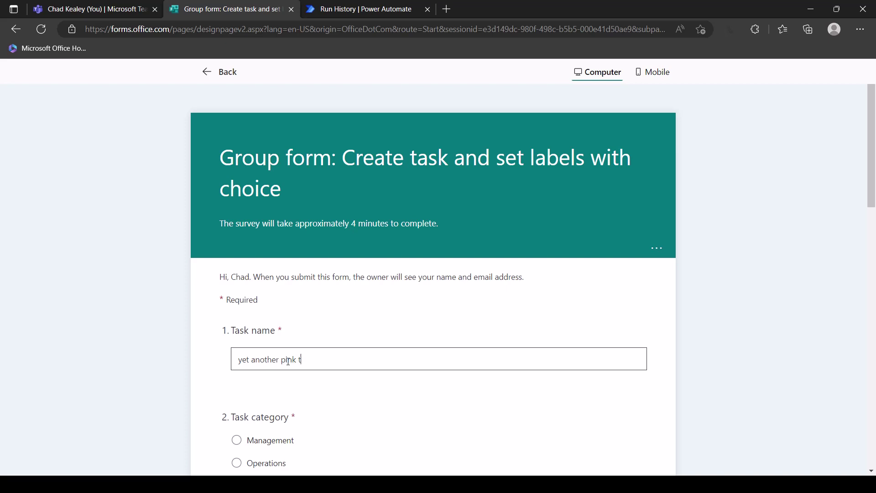
{"action": "key", "text": "ctrl+BackSpace"}
{"action": "key", "text": "ctrl+BackSpace"}
{"action": "type", "text": "int"}
{"action": "scroll", "coordinate": [295, 361], "scroll_direction": "down", "scroll_amount": 4}
{"action": "left_click", "coordinate": [236, 252]}
{"action": "left_click", "coordinate": [236, 373]}
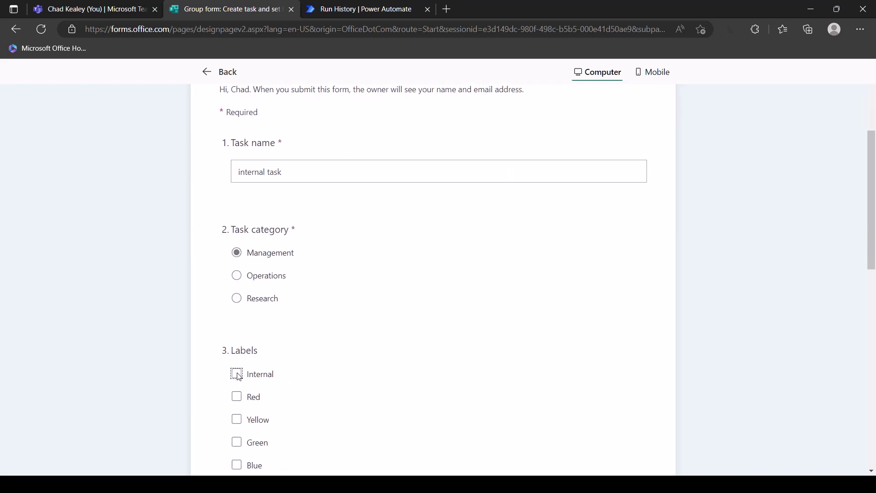
{"action": "scroll", "coordinate": [346, 332], "scroll_direction": "down", "scroll_amount": 12}
{"action": "left_click", "coordinate": [281, 356]}
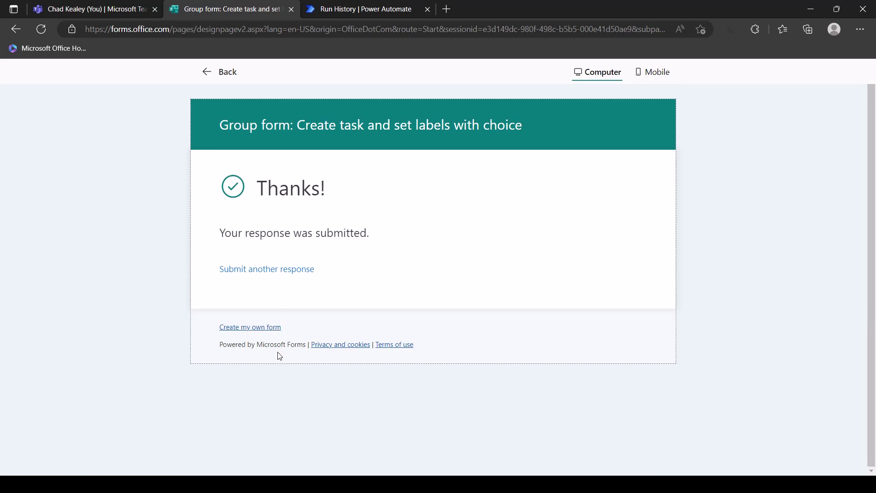
- Switch to Microsoft Teams, reload the Escape tasks board and open "internal task" to check its labels
{"action": "left_click", "coordinate": [111, 9]}
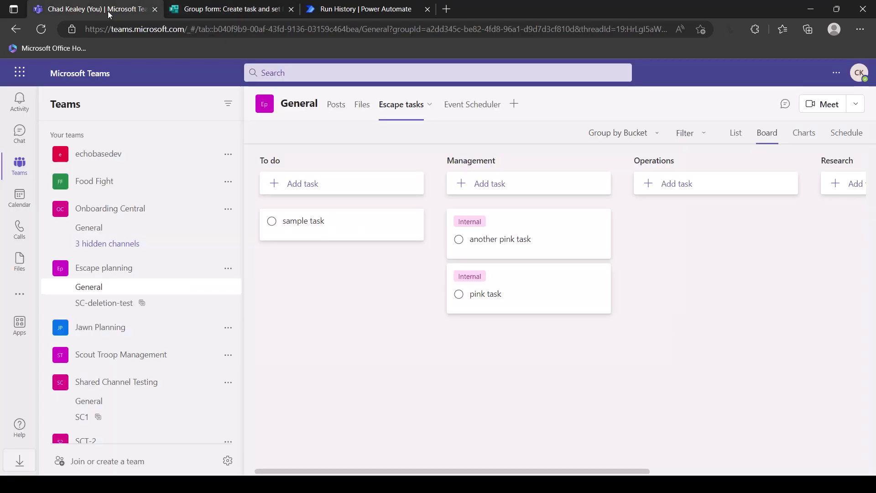
{"action": "left_click", "coordinate": [429, 105]}
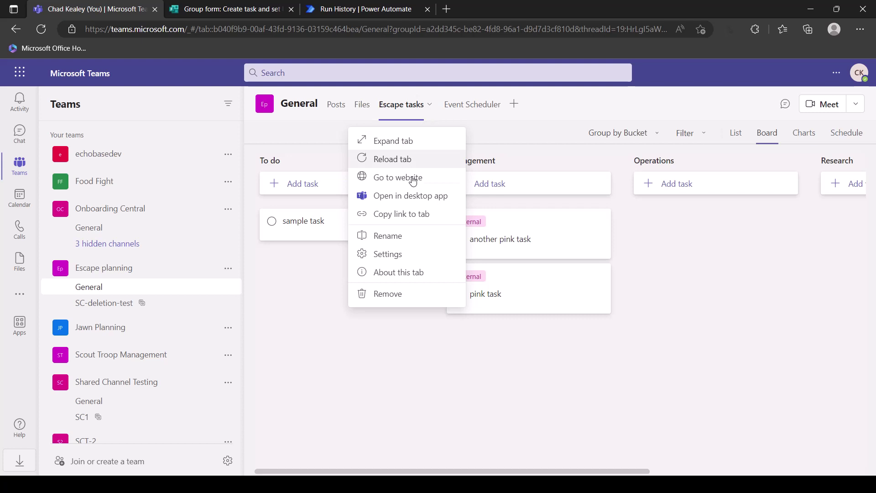
{"action": "left_click", "coordinate": [401, 160]}
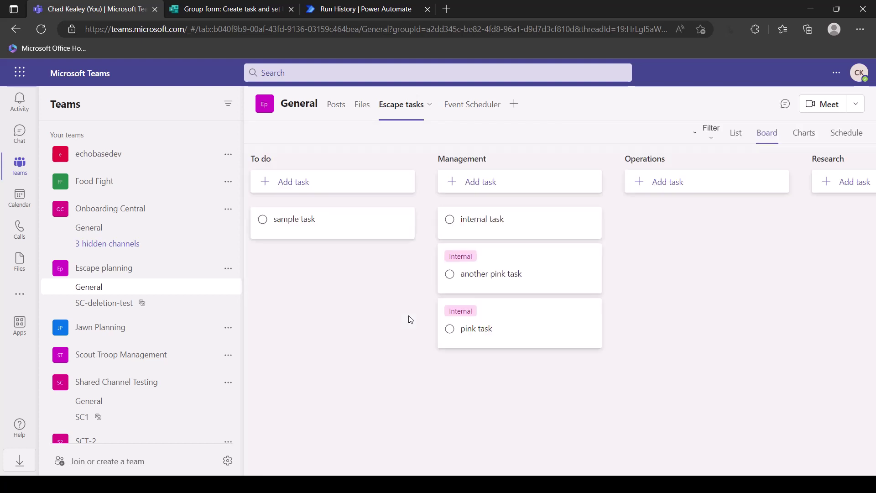
{"action": "left_click", "coordinate": [537, 227]}
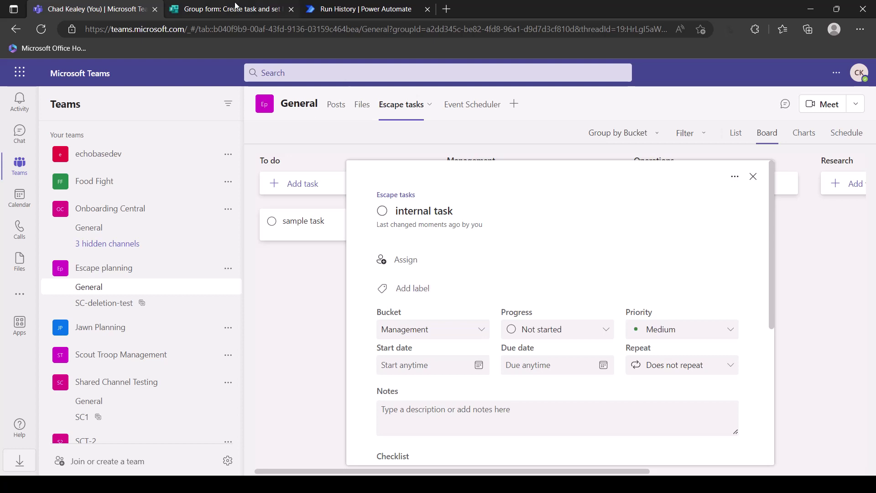
- Switch to Power Automate, open the flow's most recent run and check the Pink input of its Create a task action
{"action": "left_click", "coordinate": [351, 16]}
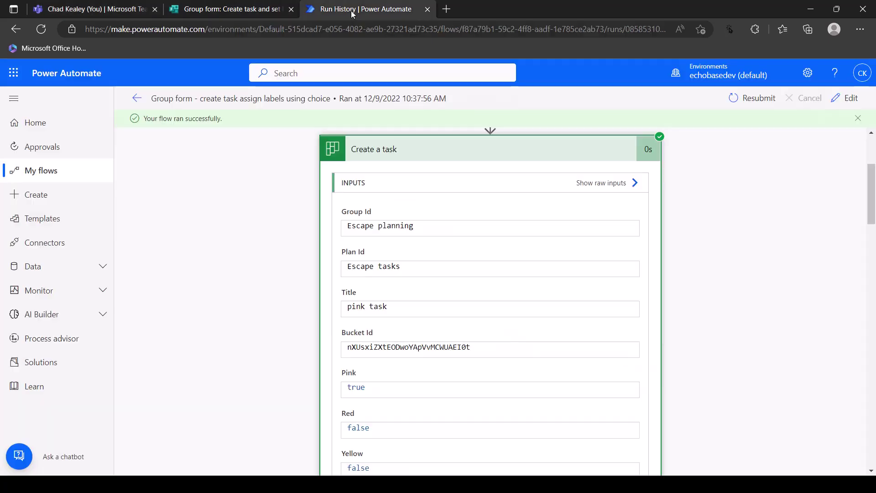
{"action": "left_click", "coordinate": [140, 99]}
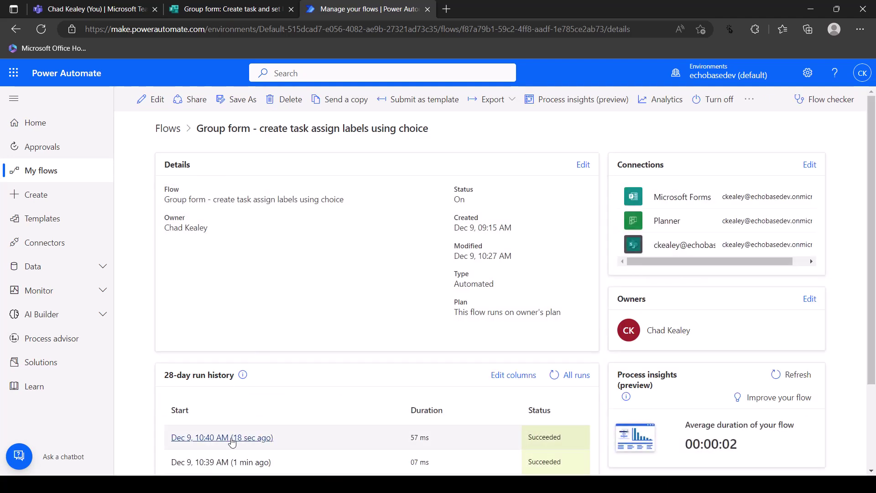
{"action": "left_click", "coordinate": [228, 437]}
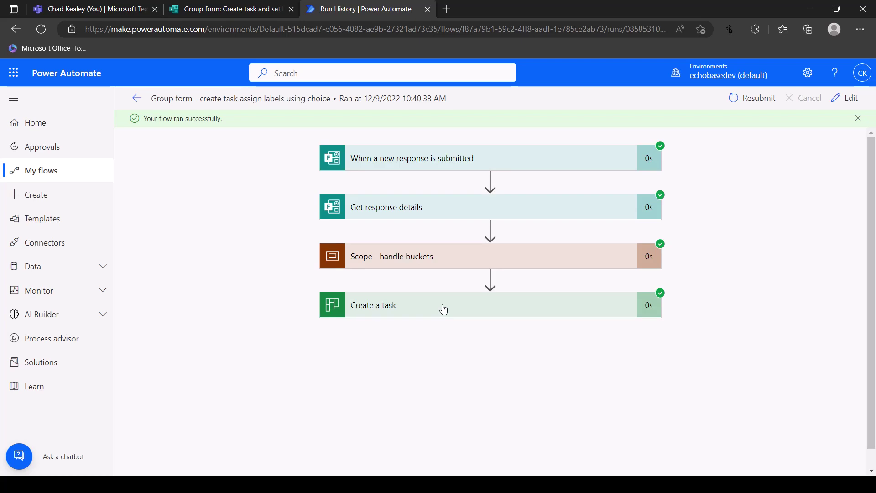
{"action": "left_click", "coordinate": [443, 308]}
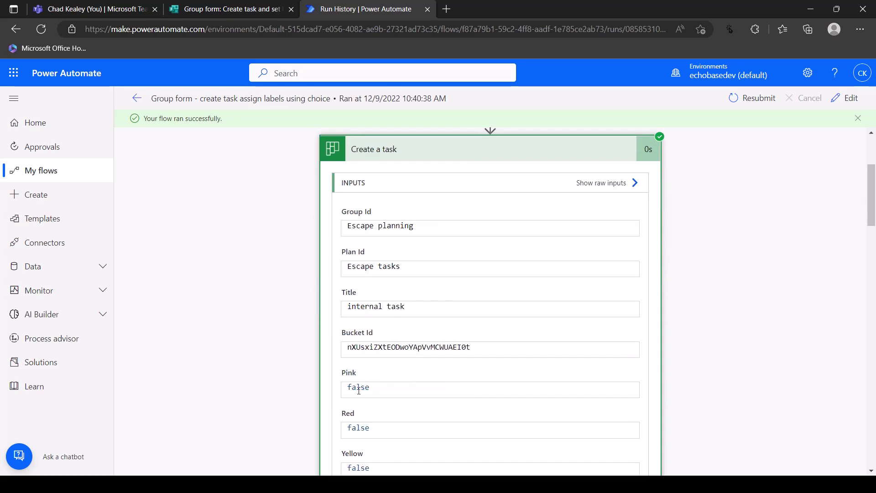
{"action": "left_click_drag", "start_coordinate": [353, 386], "coordinate": [399, 382]}
- Expand the Get response details action of this run and check the Labels value in its outputs
{"action": "scroll", "coordinate": [420, 176], "scroll_direction": "up", "scroll_amount": 3}
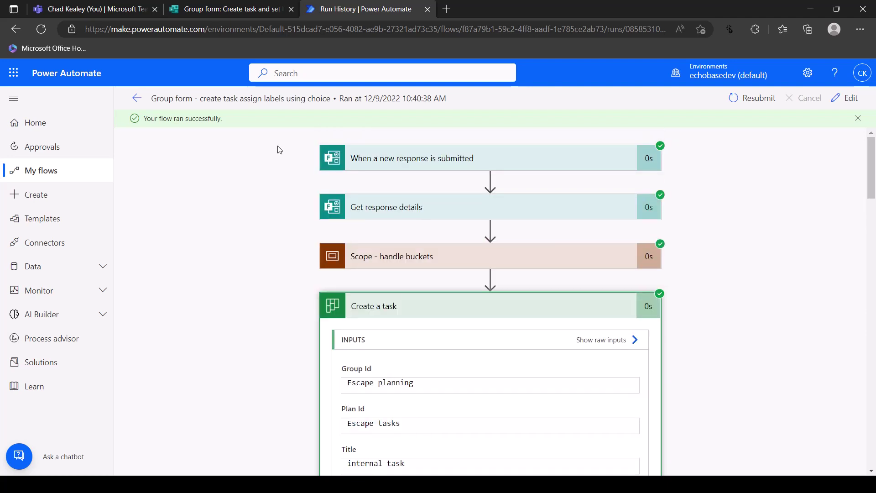
{"action": "left_click", "coordinate": [458, 211]}
{"action": "scroll", "coordinate": [402, 352], "scroll_direction": "down", "scroll_amount": 1}
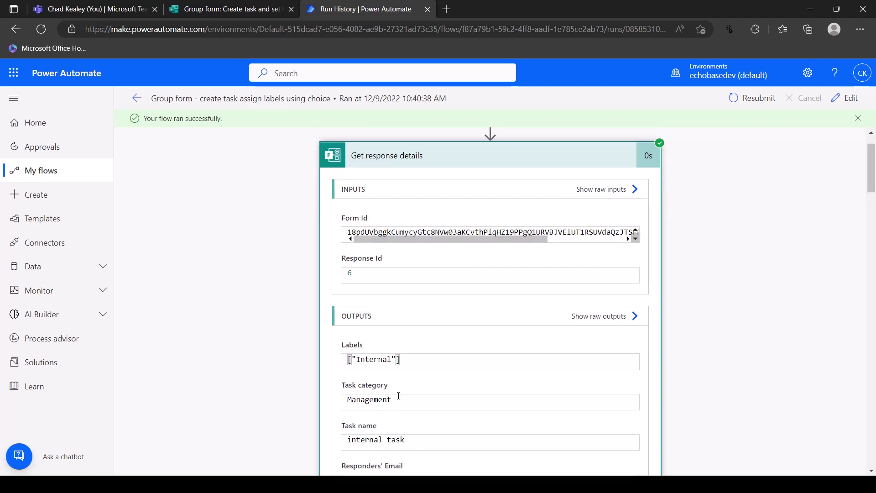
{"action": "scroll", "coordinate": [398, 399], "scroll_direction": "down", "scroll_amount": 1}
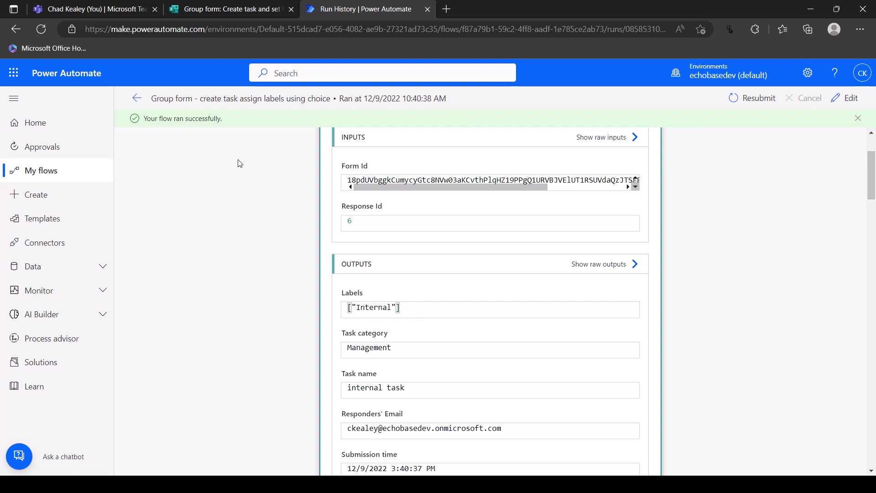
- Edit the flow so the Pink expression in Create a task checks for 'Internal', and save the flow
{"action": "left_click", "coordinate": [845, 98]}
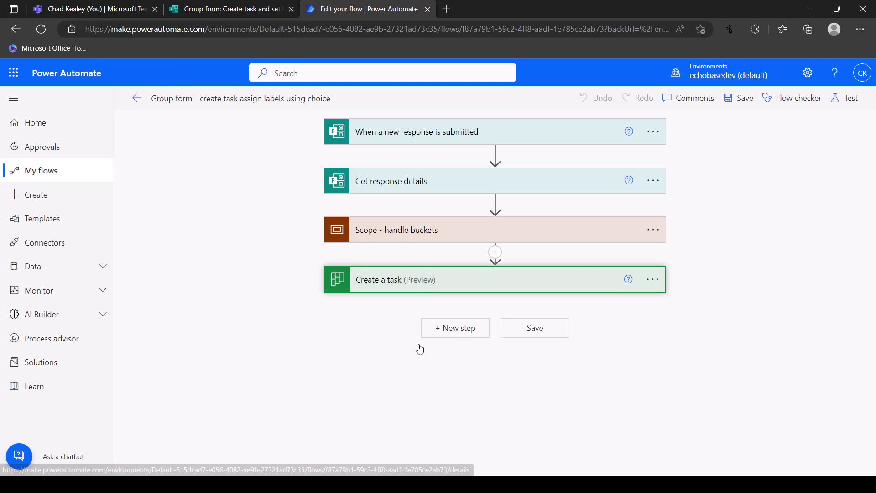
{"action": "scroll", "coordinate": [429, 346], "scroll_direction": "down", "scroll_amount": 3}
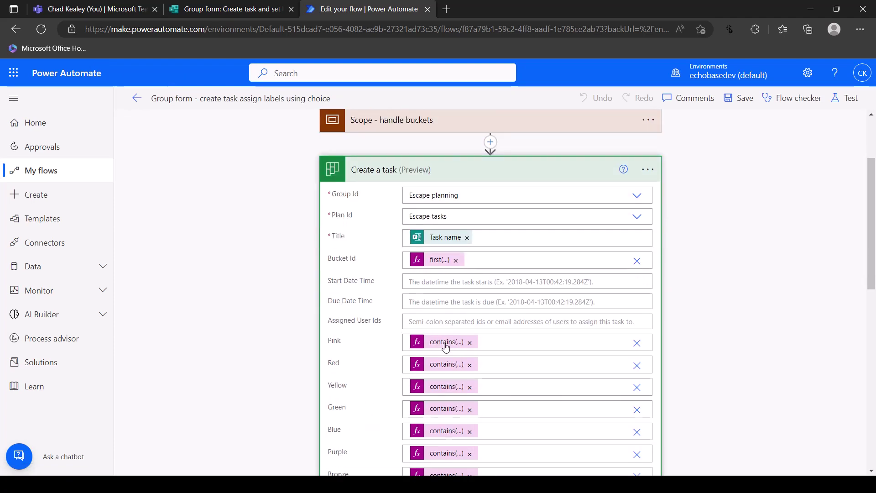
{"action": "left_click", "coordinate": [445, 346]}
{"action": "left_click_drag", "start_coordinate": [773, 439], "coordinate": [873, 445]}
{"action": "left_click", "coordinate": [864, 441]}
{"action": "key", "text": "End"}
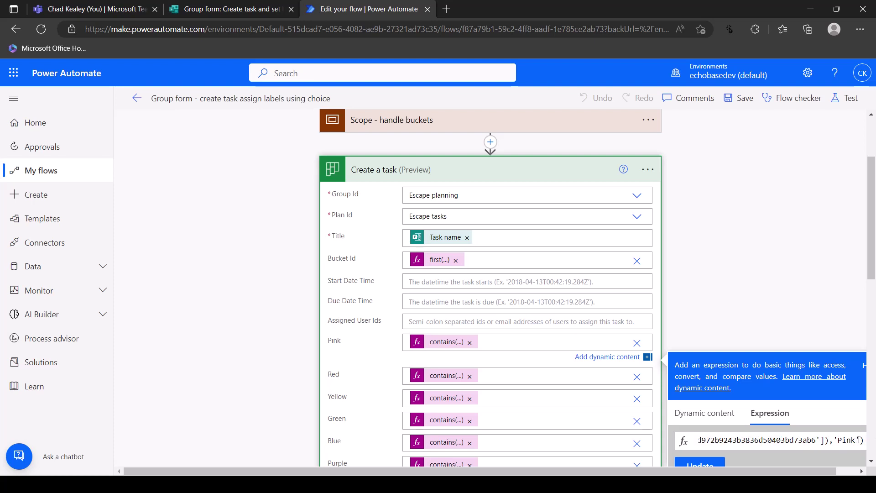
{"action": "left_click", "coordinate": [839, 440]}
{"action": "left_click_drag", "start_coordinate": [838, 440], "coordinate": [856, 440]}
{"action": "type", "text": "Int"}
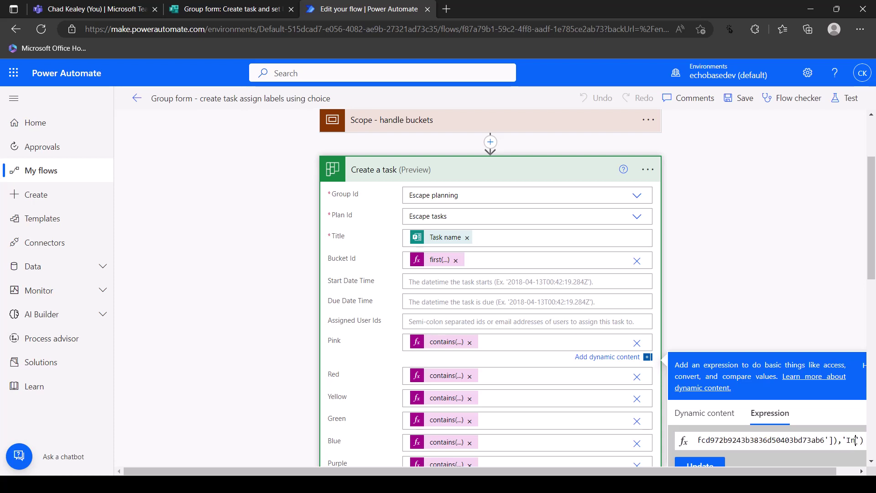
{"action": "type", "text": "ernal"}
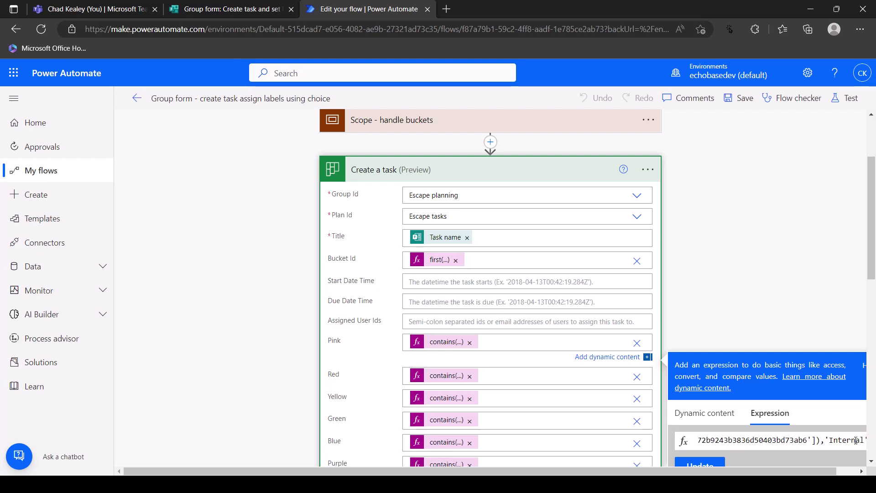
{"action": "left_click", "coordinate": [717, 465]}
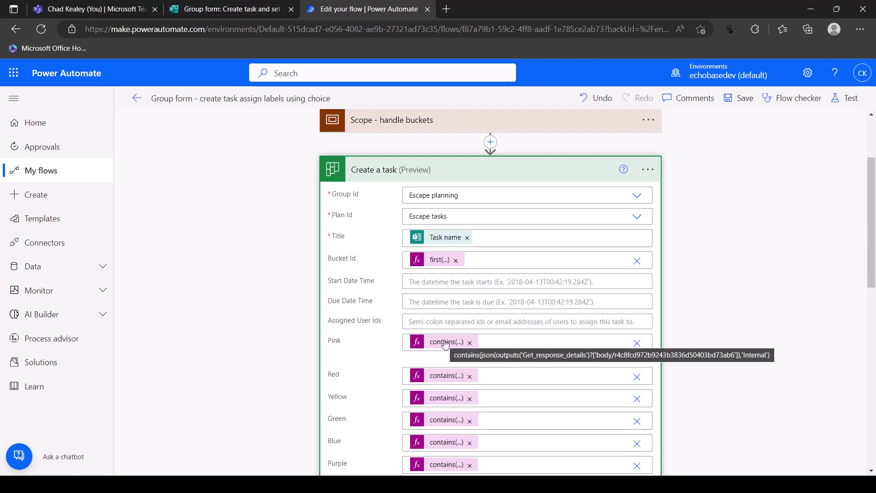
{"action": "left_click", "coordinate": [739, 97]}
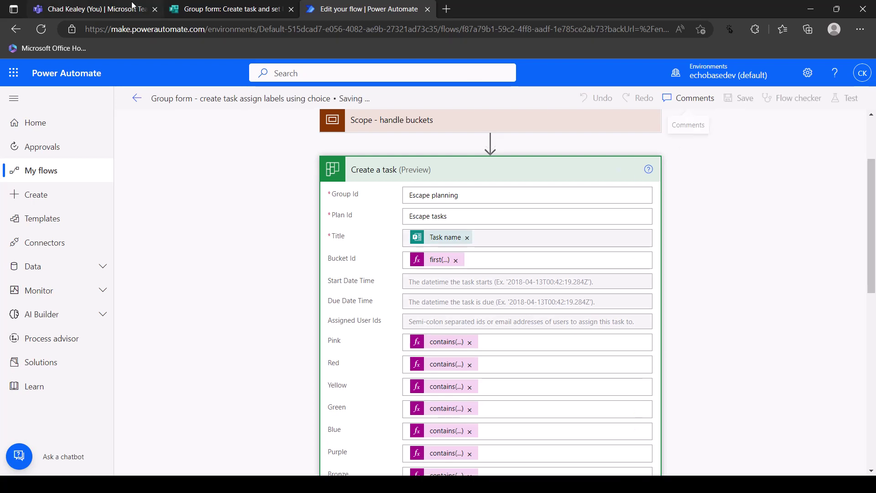
- Switch to Microsoft Forms and submit another response with task name "another internal task", category Management and label Internal
{"action": "left_click", "coordinate": [237, 14]}
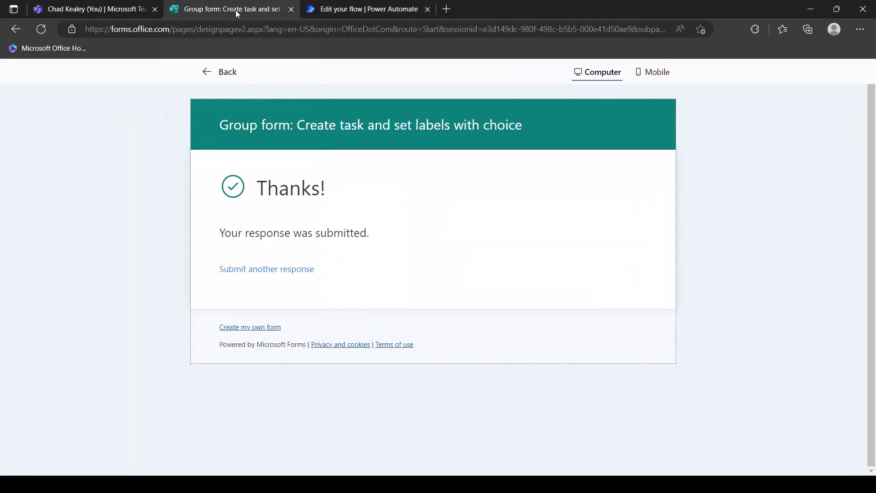
{"action": "left_click", "coordinate": [262, 270]}
{"action": "left_click", "coordinate": [264, 338]}
{"action": "type", "text": "another in"}
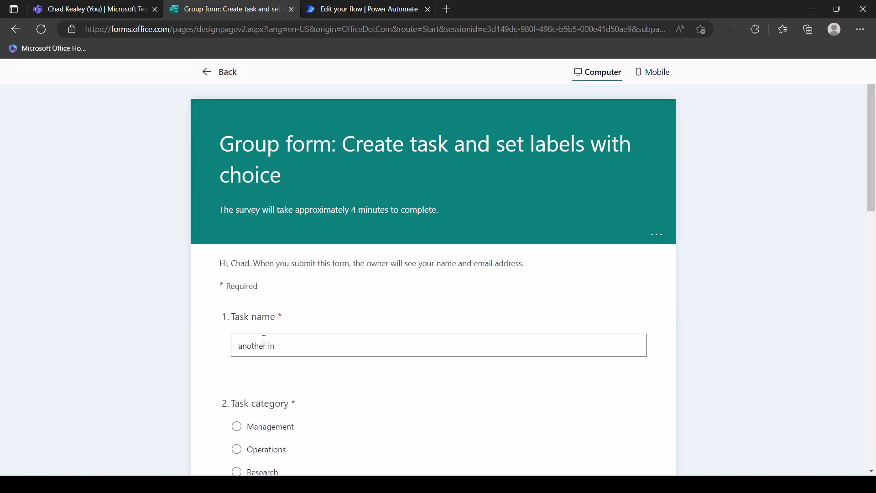
{"action": "type", "text": "ternal ta"}
{"action": "scroll", "coordinate": [220, 372], "scroll_direction": "down", "scroll_amount": 1}
{"action": "left_click", "coordinate": [236, 363]}
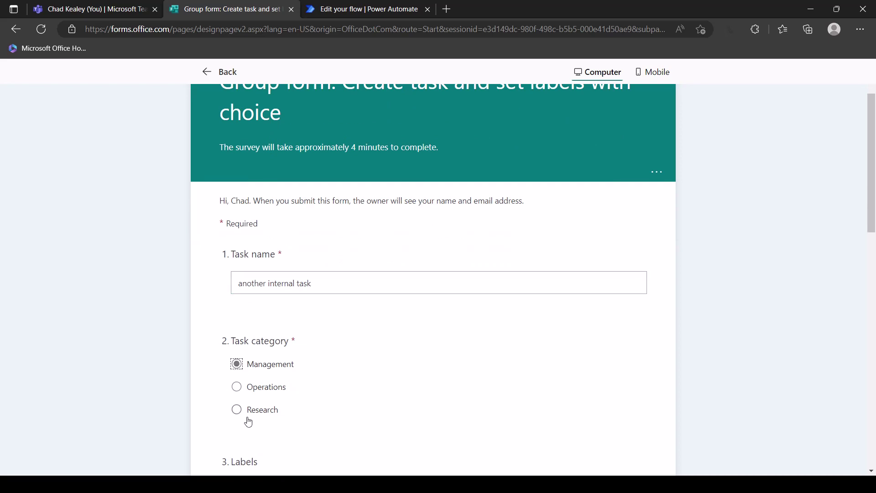
{"action": "scroll", "coordinate": [242, 406], "scroll_direction": "down", "scroll_amount": 3}
{"action": "left_click", "coordinate": [236, 360]}
{"action": "scroll", "coordinate": [274, 383], "scroll_direction": "down", "scroll_amount": 10}
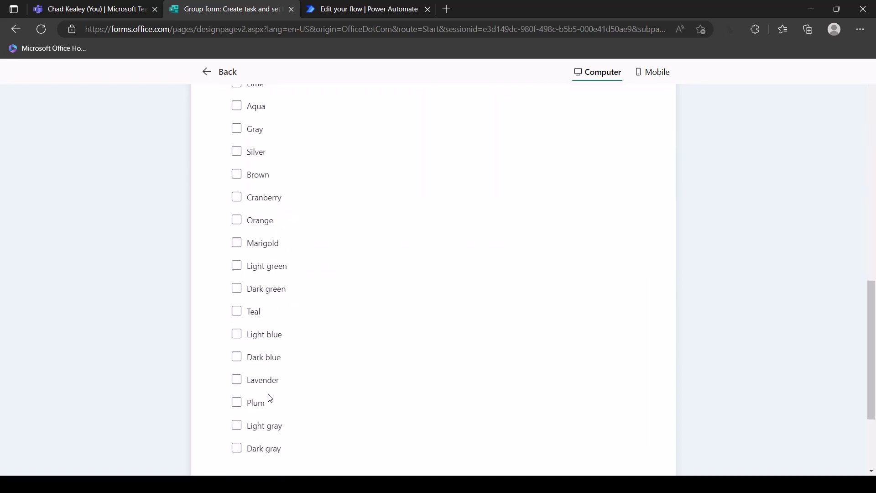
{"action": "left_click", "coordinate": [261, 350]}
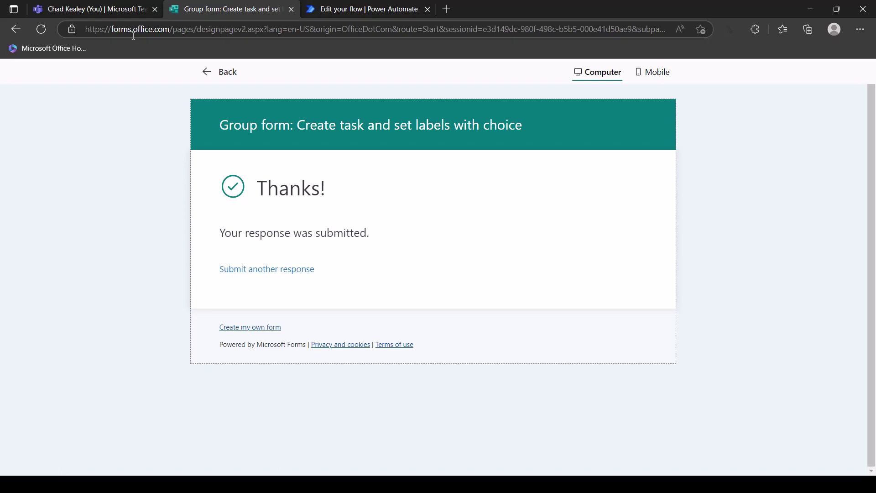
- Switch to Microsoft Teams, close the open task and reload the Escape tasks board to check the new task's label
{"action": "left_click", "coordinate": [121, 9]}
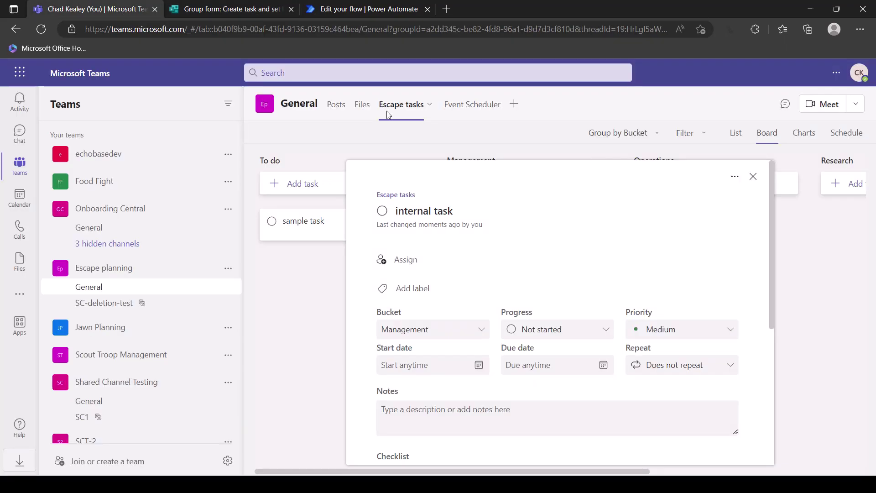
{"action": "left_click", "coordinate": [753, 176]}
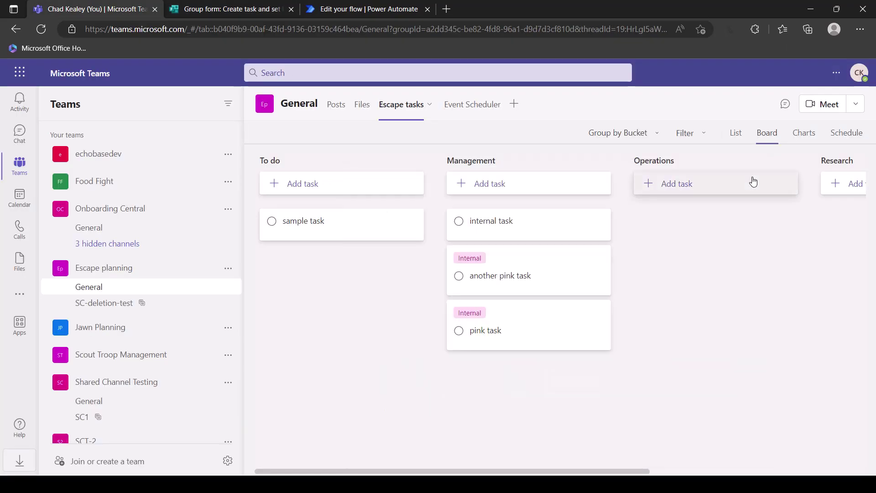
{"action": "left_click", "coordinate": [431, 106]}
{"action": "left_click", "coordinate": [414, 158]}
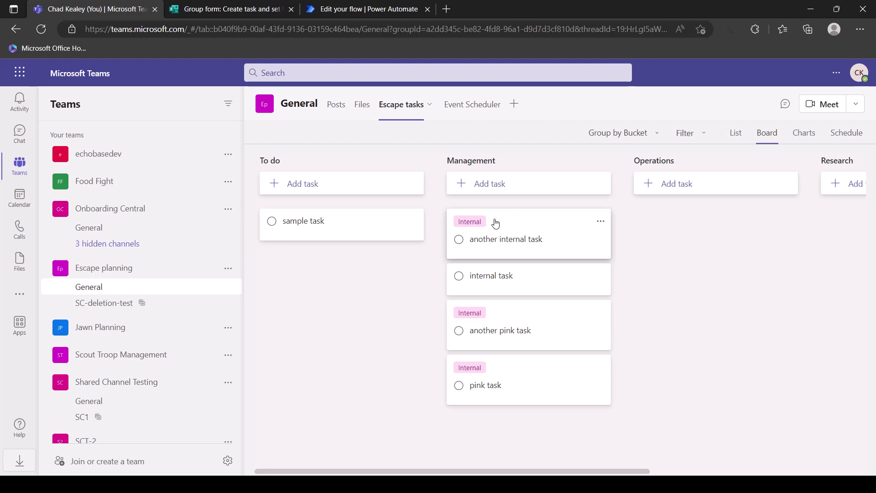
- Switch to Power Automate and open a blank note on the Create a task action
{"action": "left_click", "coordinate": [340, 9]}
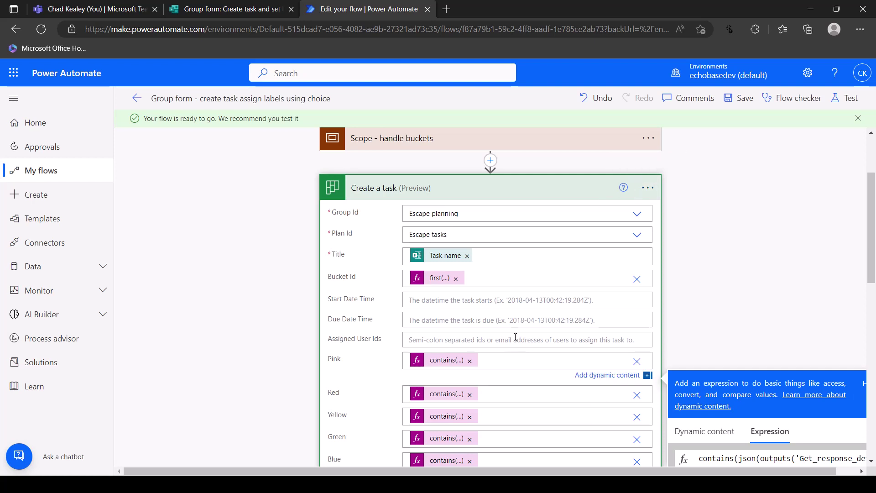
{"action": "left_click", "coordinate": [647, 188]}
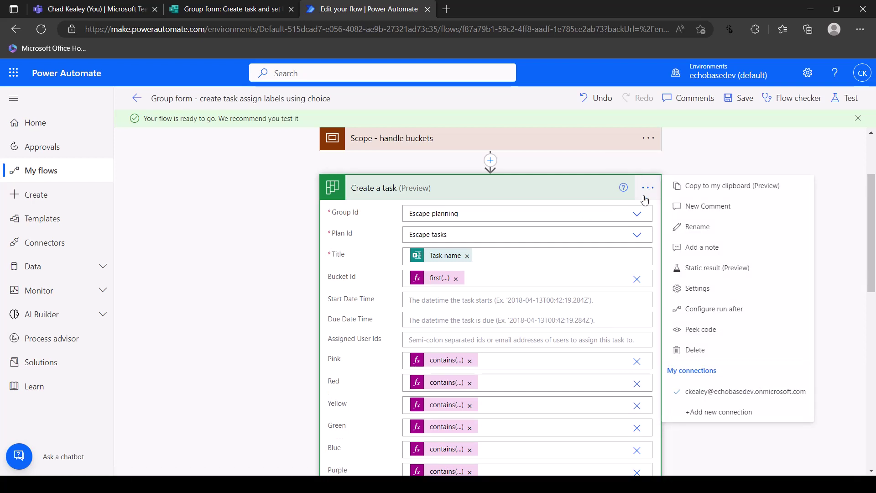
{"action": "left_click", "coordinate": [680, 248]}
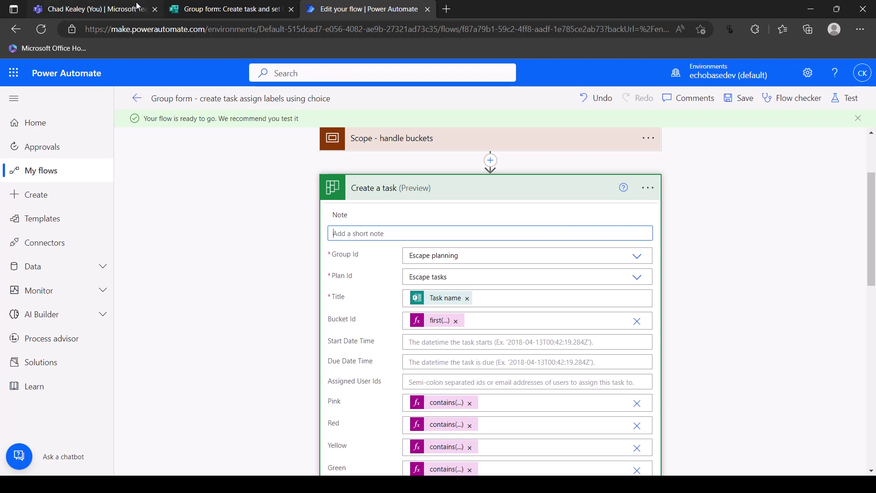
- Switch to Microsoft Forms, leave the preview and rename the Internal choice of the Labels question to "Internal (Pink)"
{"action": "left_click", "coordinate": [222, 12]}
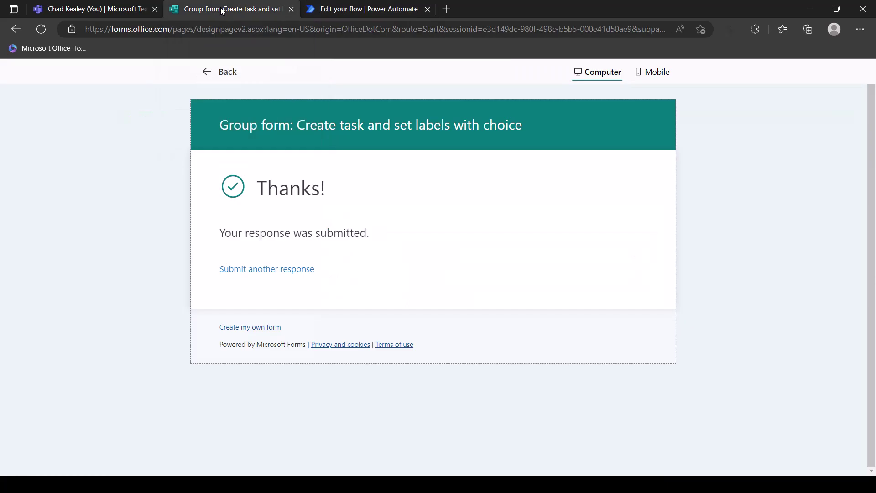
{"action": "left_click", "coordinate": [210, 71]}
{"action": "scroll", "coordinate": [314, 353], "scroll_direction": "down", "scroll_amount": 5}
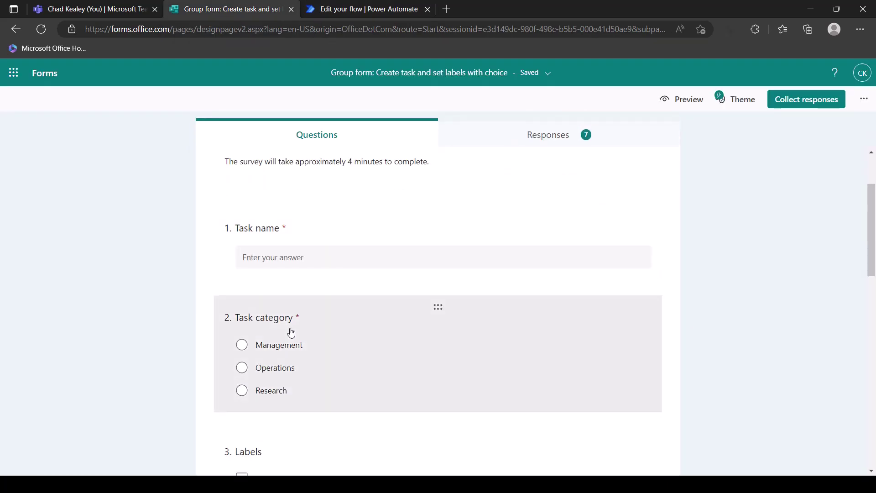
{"action": "left_click", "coordinate": [267, 336]}
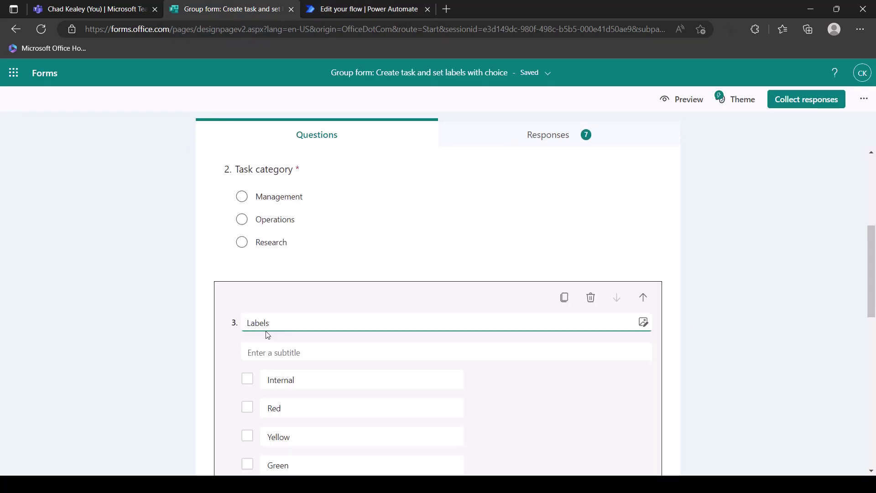
{"action": "left_click", "coordinate": [304, 259]}
{"action": "type", "text": "(Pink"}
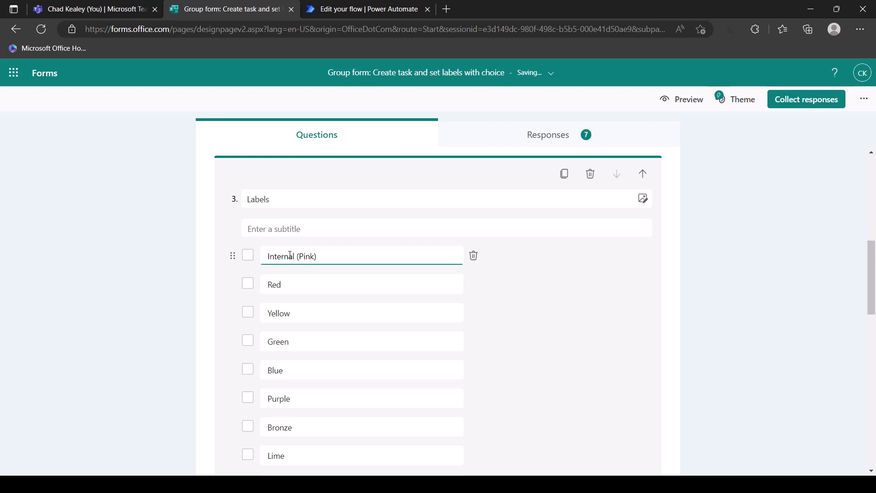
{"action": "key", "text": "Home"}
{"action": "key", "text": "shift+Right"}
{"action": "key", "text": "shift+Right"}
{"action": "key", "text": "shift+Right"}
{"action": "key", "text": "shift+Right"}
{"action": "key", "text": "shift+Right"}
{"action": "key", "text": "shift+Right"}
{"action": "key", "text": "shift+Right"}
{"action": "key", "text": "shift+Right"}
{"action": "key", "text": "shift+Right"}
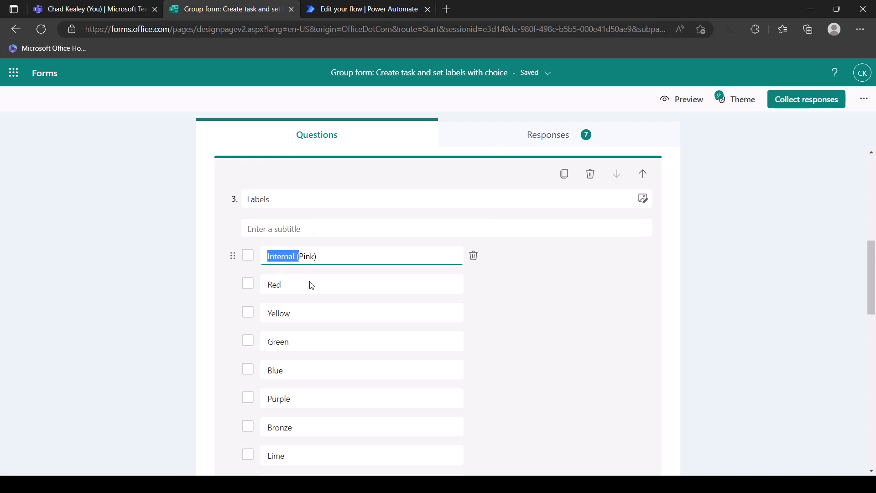
{"action": "left_click_drag", "start_coordinate": [298, 257], "coordinate": [321, 257]}
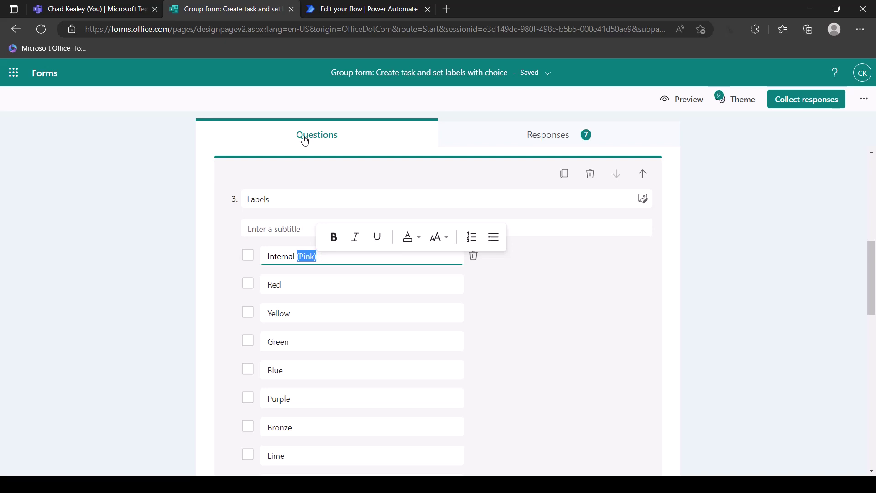
{"action": "left_click", "coordinate": [561, 299]}
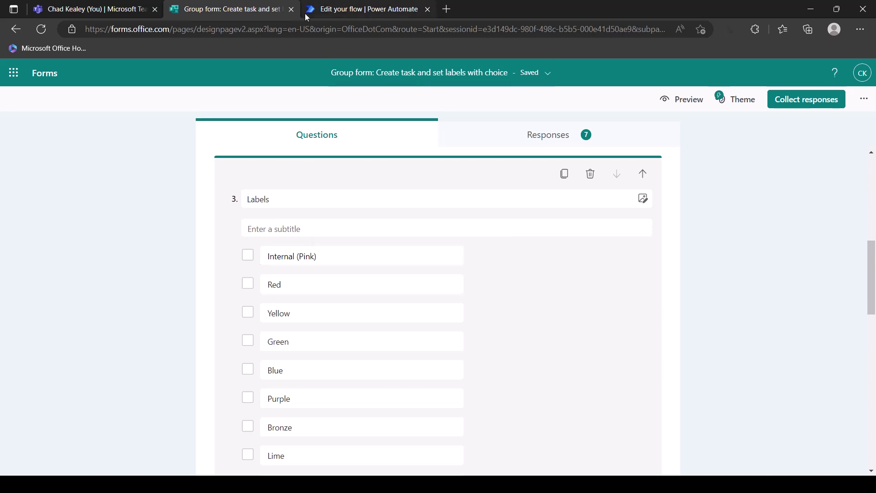
- Switch to Power Automate, change the Pink field's contains expression to look for 'Internal (Pink)' and save the flow
{"action": "left_click", "coordinate": [335, 10]}
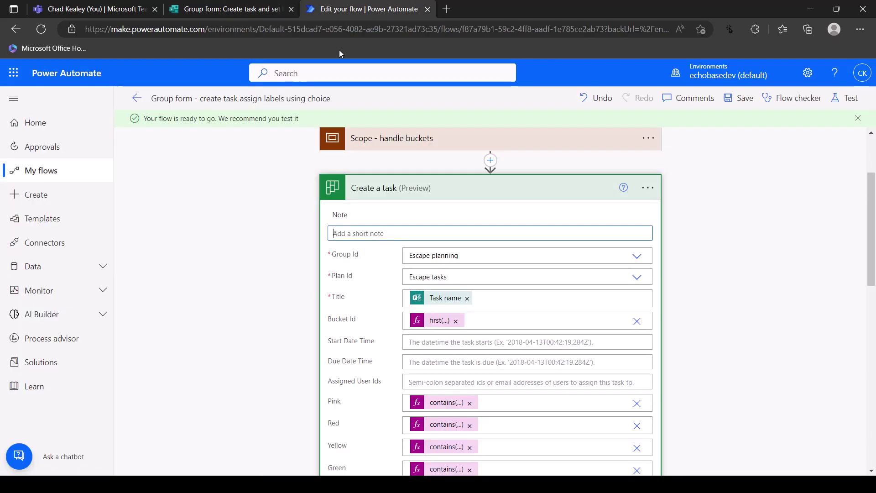
{"action": "left_click", "coordinate": [441, 403]}
{"action": "left_click", "coordinate": [441, 361]}
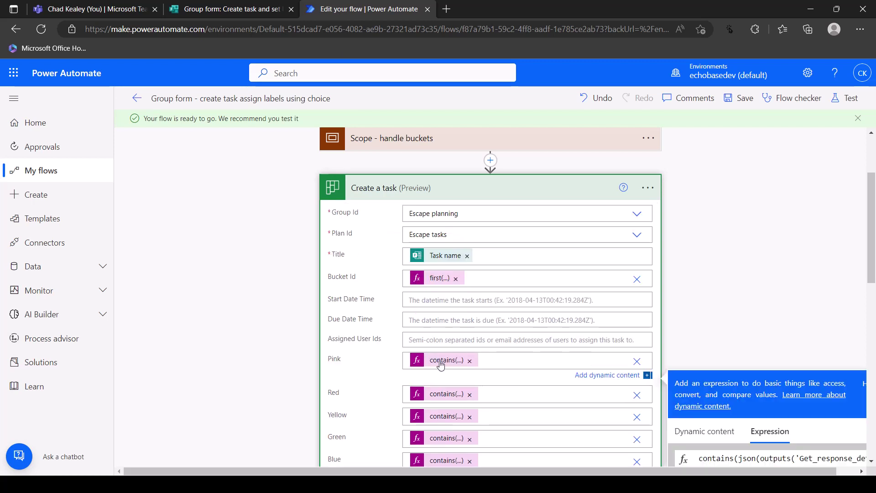
{"action": "left_click", "coordinate": [803, 458]}
{"action": "key", "text": "End"}
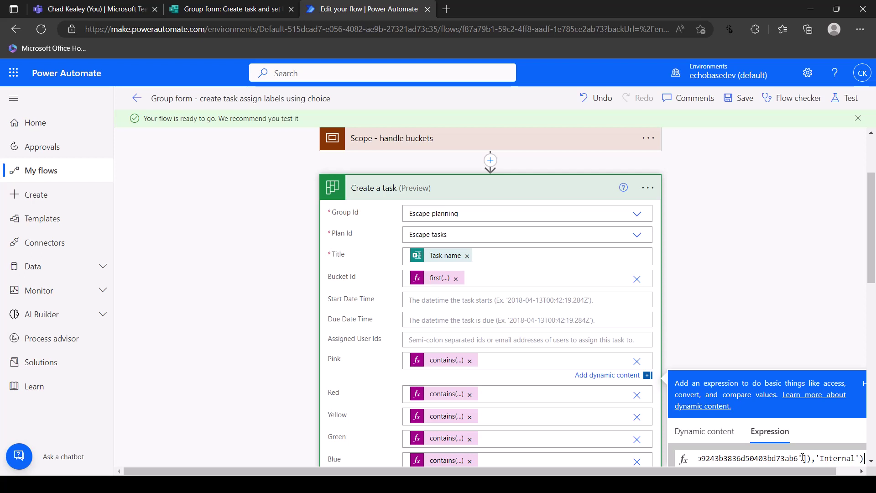
{"action": "key", "text": "Left"}
{"action": "type", "text": "(P"}
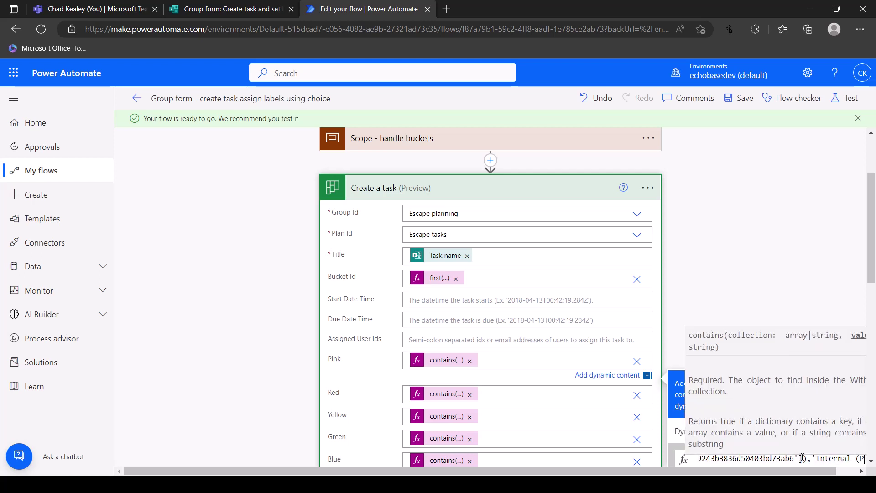
{"action": "type", "text": "ink)"}
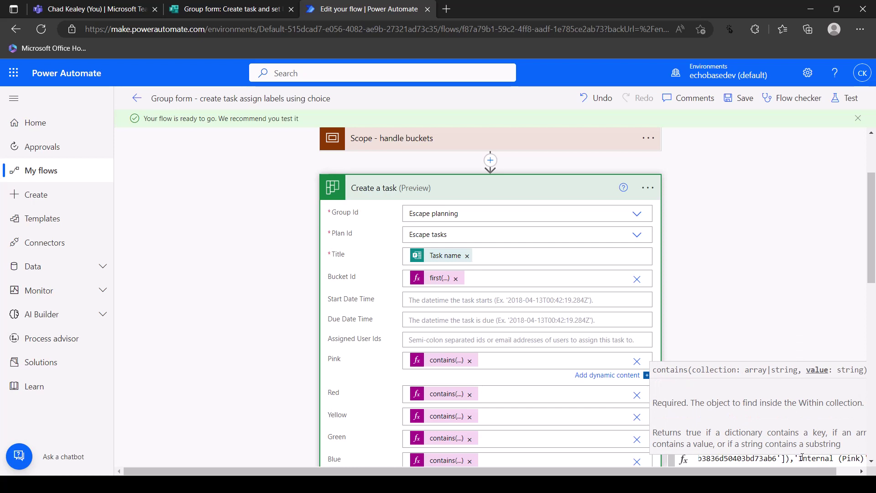
{"action": "scroll", "coordinate": [720, 443], "scroll_direction": "down", "scroll_amount": 2}
{"action": "left_click", "coordinate": [707, 436]}
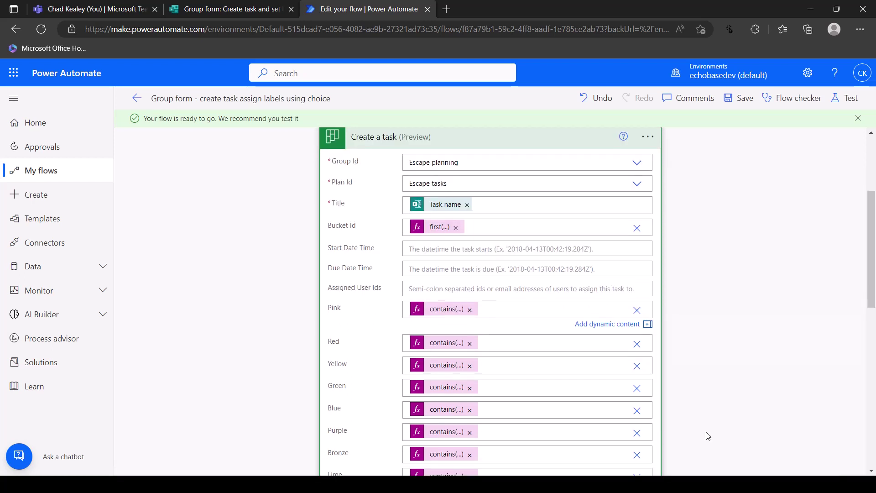
{"action": "left_click", "coordinate": [735, 98]}
- Switch to Microsoft Forms, preview the form and submit a response with task name "internal/pink task", category Management and label Internal (Pink)
{"action": "left_click", "coordinate": [225, 9]}
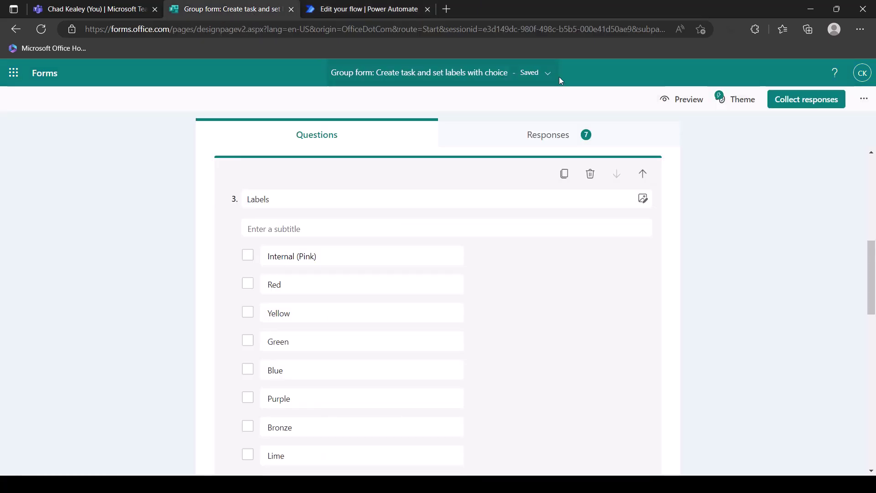
{"action": "left_click", "coordinate": [679, 99]}
{"action": "left_click", "coordinate": [274, 360]}
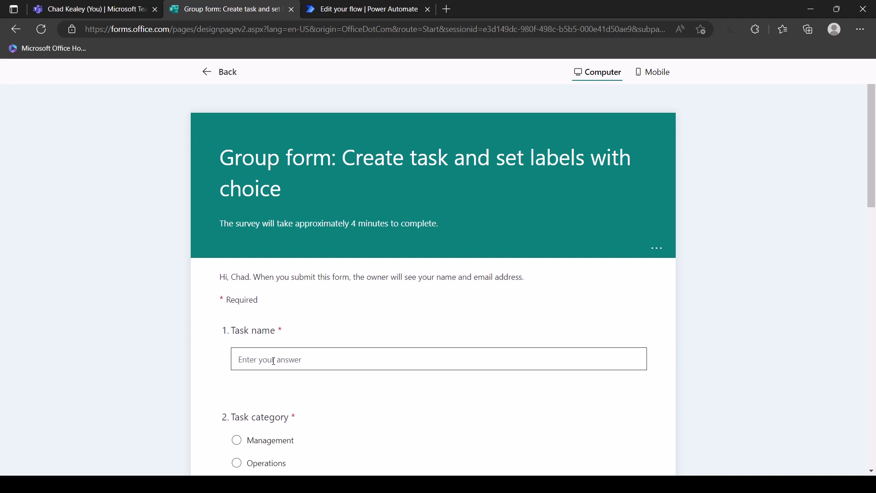
{"action": "type", "text": "internal/pink task"}
{"action": "scroll", "coordinate": [268, 370], "scroll_direction": "down", "scroll_amount": 3}
{"action": "left_click", "coordinate": [237, 314]}
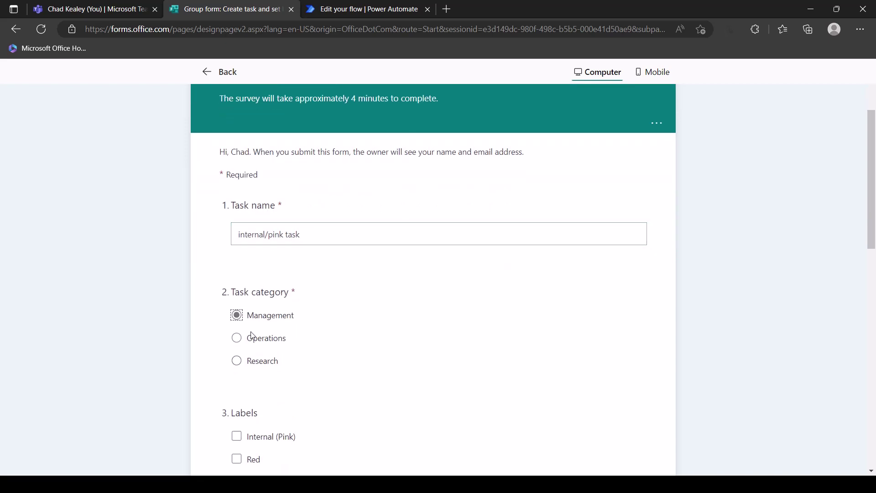
{"action": "scroll", "coordinate": [242, 334], "scroll_direction": "down", "scroll_amount": 5}
{"action": "left_click", "coordinate": [237, 185]}
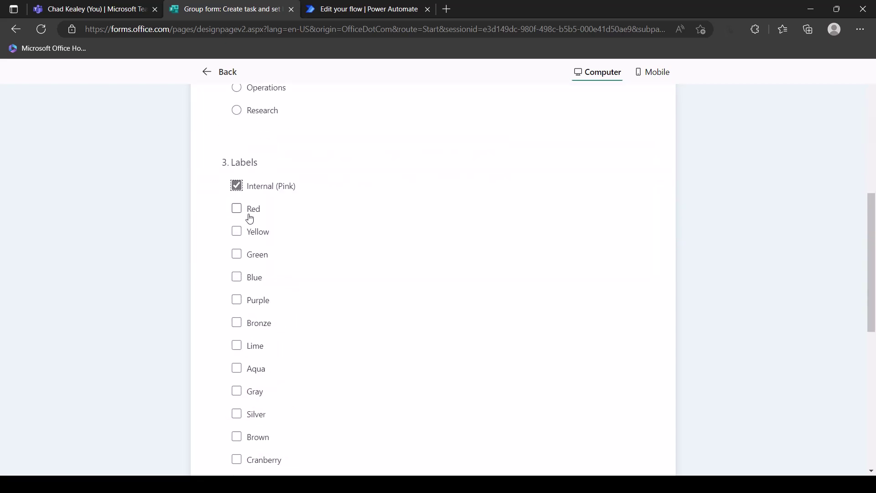
{"action": "scroll", "coordinate": [286, 245], "scroll_direction": "down", "scroll_amount": 7}
{"action": "left_click", "coordinate": [279, 390]}
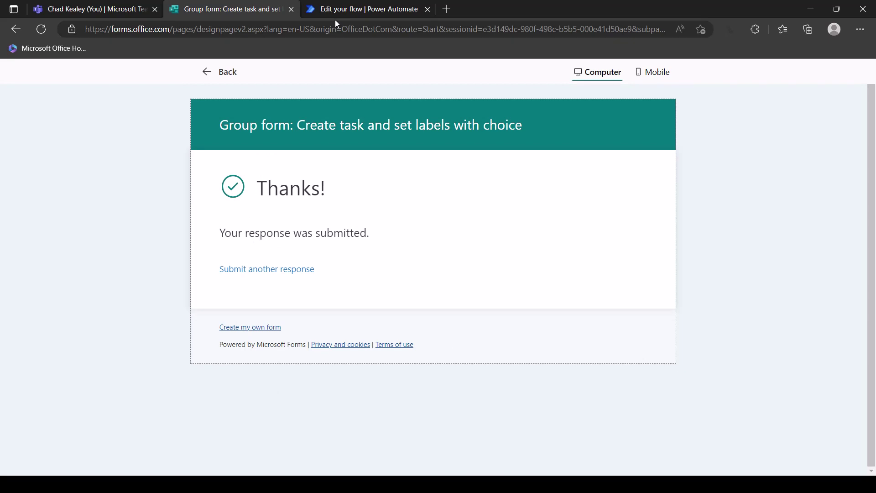
- Switch to Microsoft Teams and reload the Escape tasks board to check the label on the internal/pink task
{"action": "left_click", "coordinate": [83, 12]}
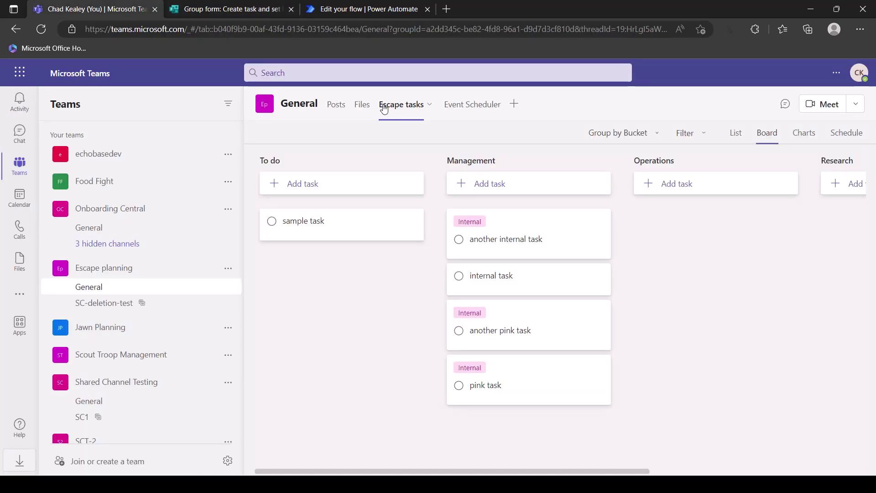
{"action": "left_click", "coordinate": [429, 104]}
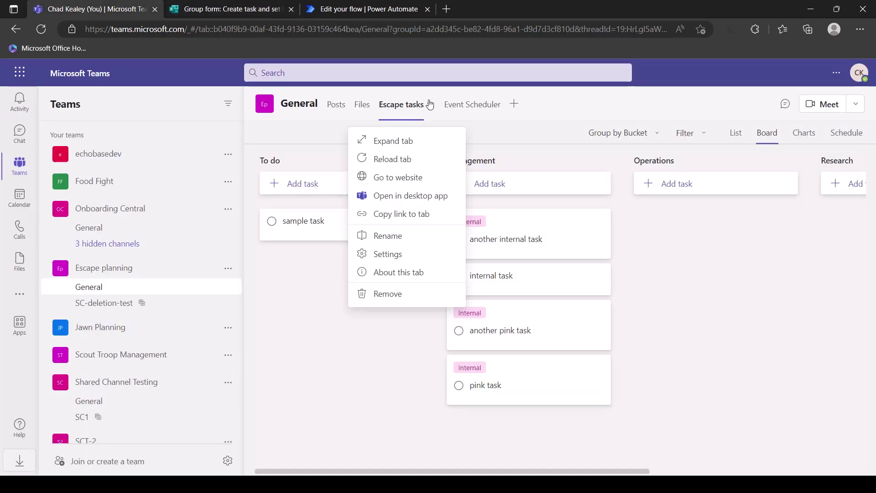
{"action": "left_click", "coordinate": [407, 161]}
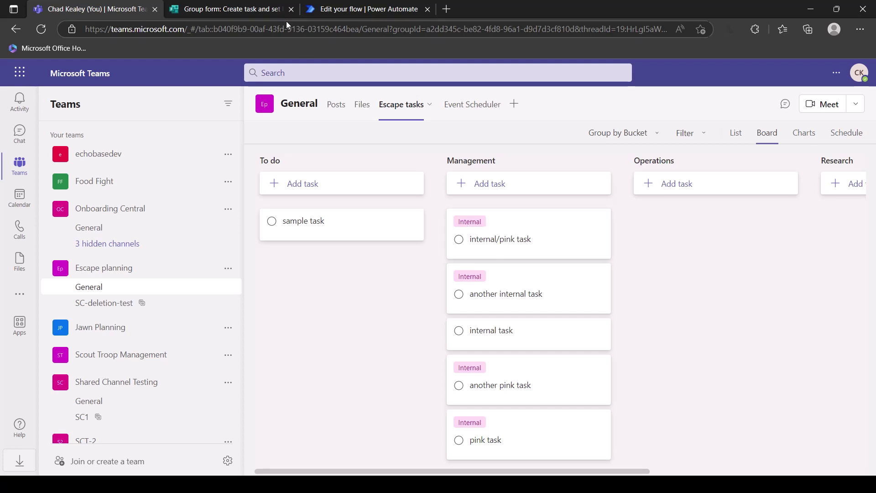
- Switch to Microsoft Forms, start another blank response and review the Task category and Labels choices
{"action": "left_click", "coordinate": [245, 10]}
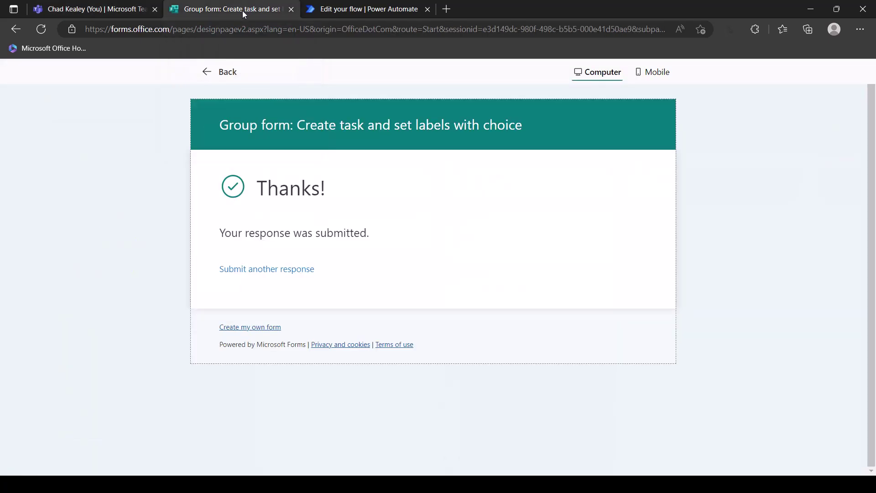
{"action": "left_click", "coordinate": [252, 270]}
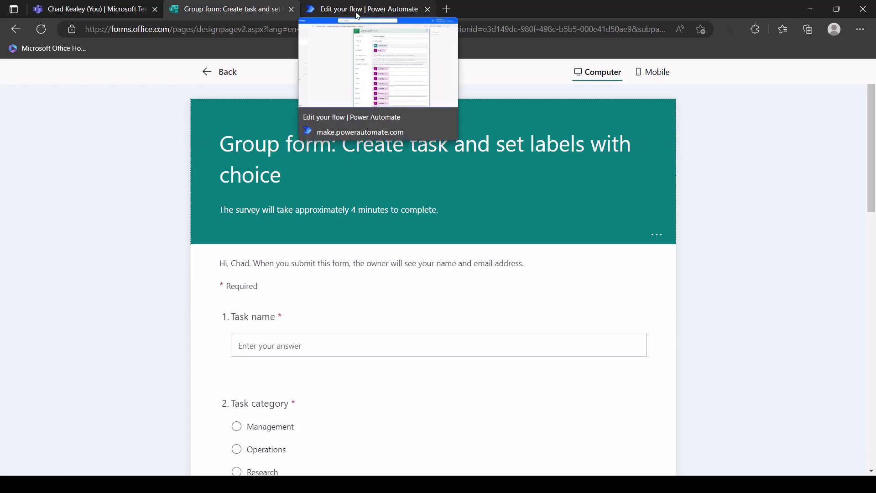
{"action": "scroll", "coordinate": [373, 281], "scroll_direction": "down", "scroll_amount": 5}
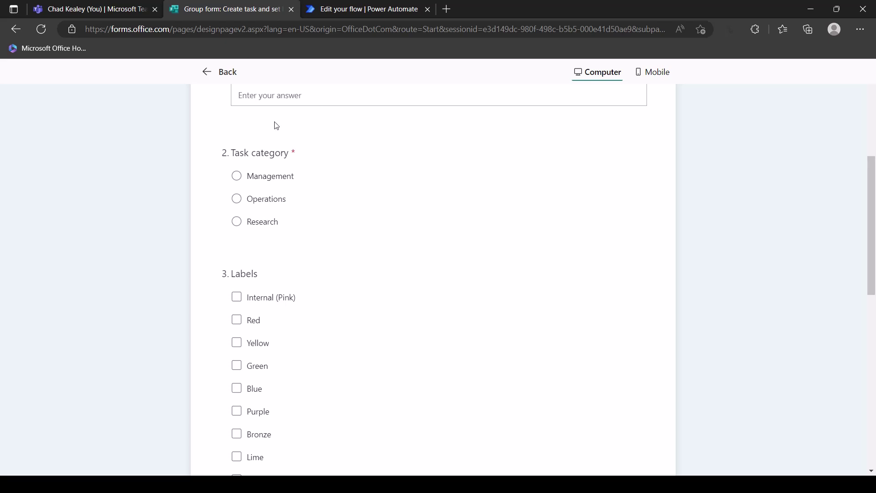
{"action": "key", "text": "alt+Tab"}
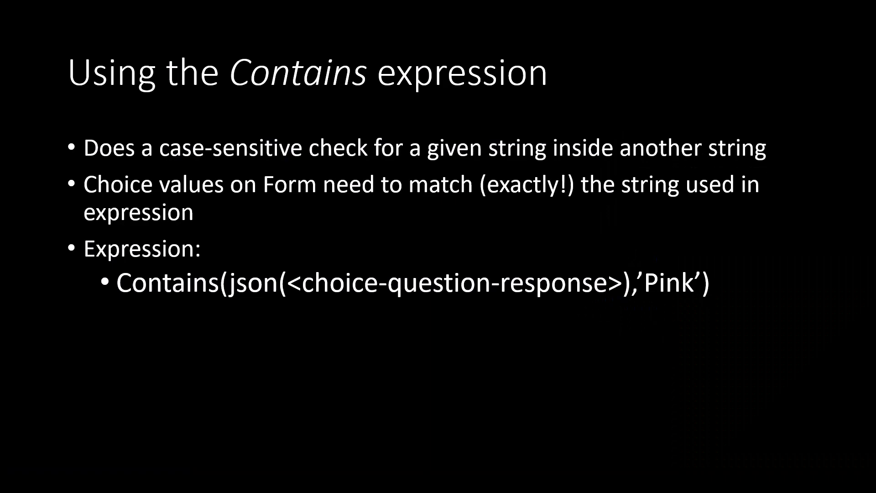
{"action": "key", "text": "Right"}
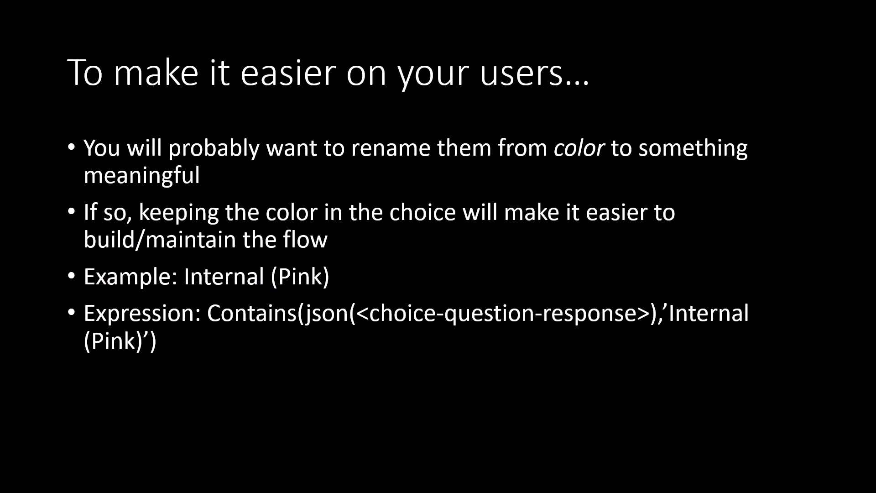